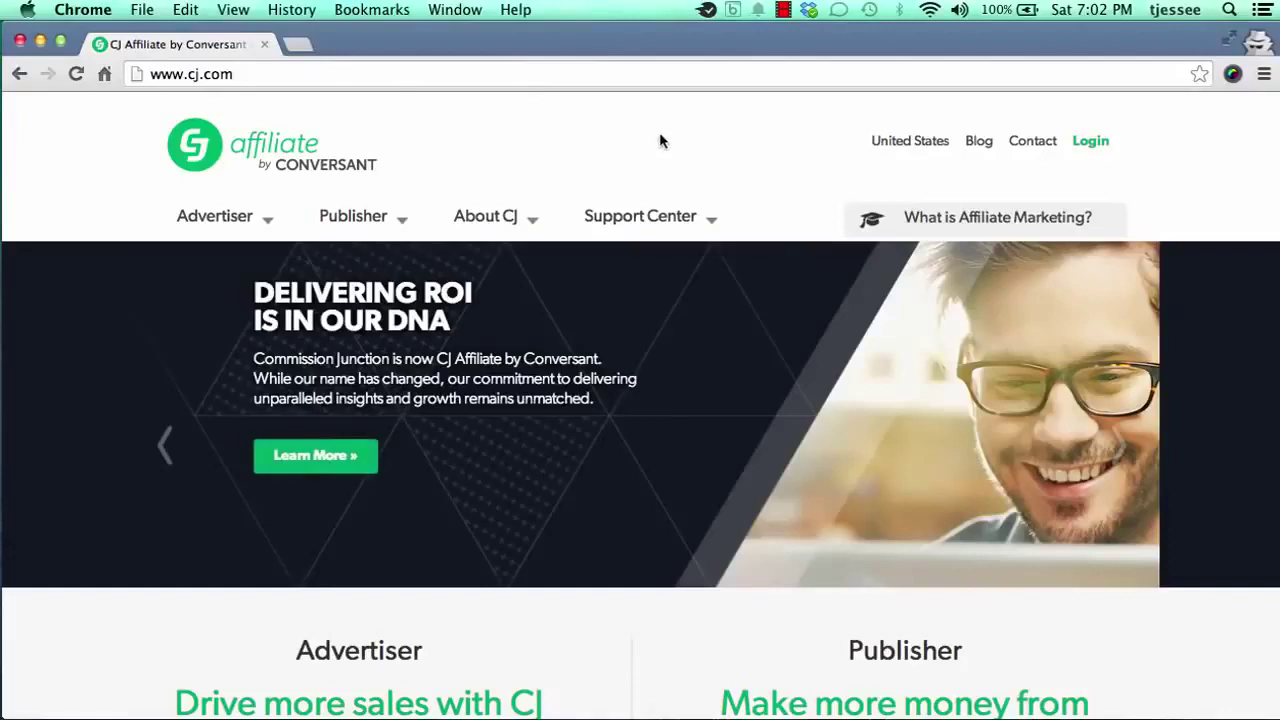
Step: Scroll to the Publisher section of the CJ home page and open Free Publisher Sign-up
click(203, 74)
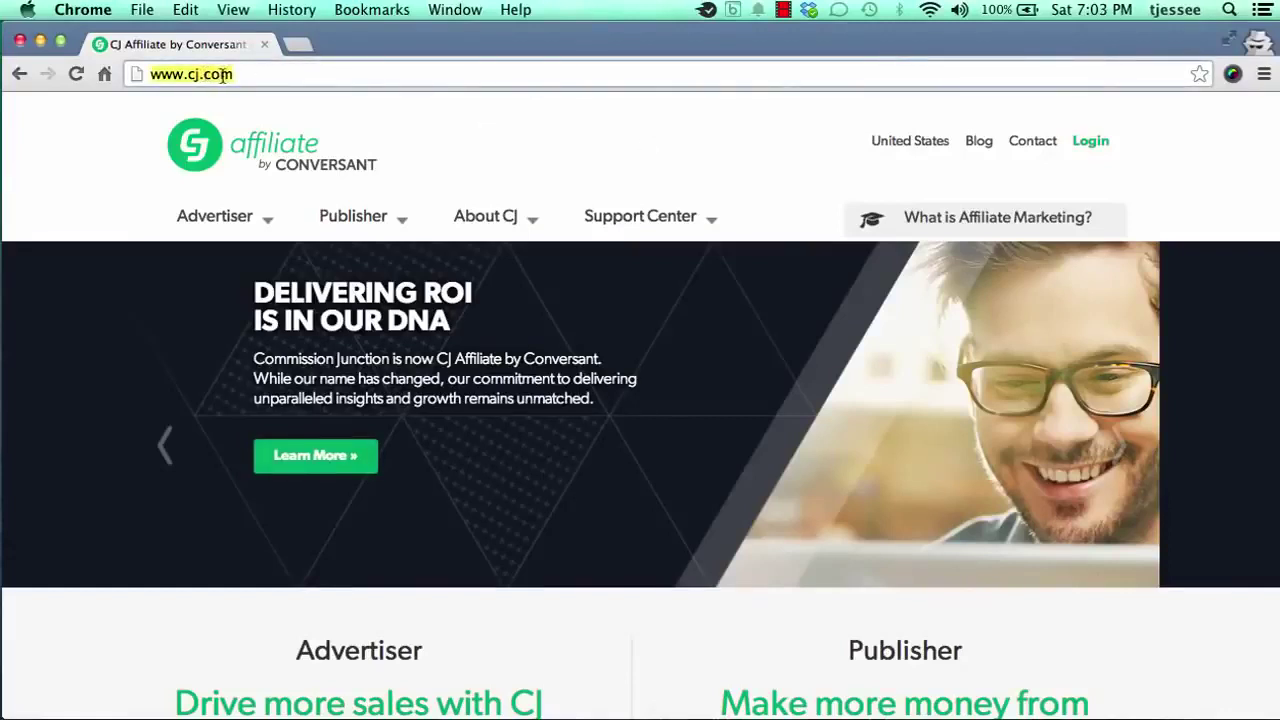
scroll(734, 176, down, 1)
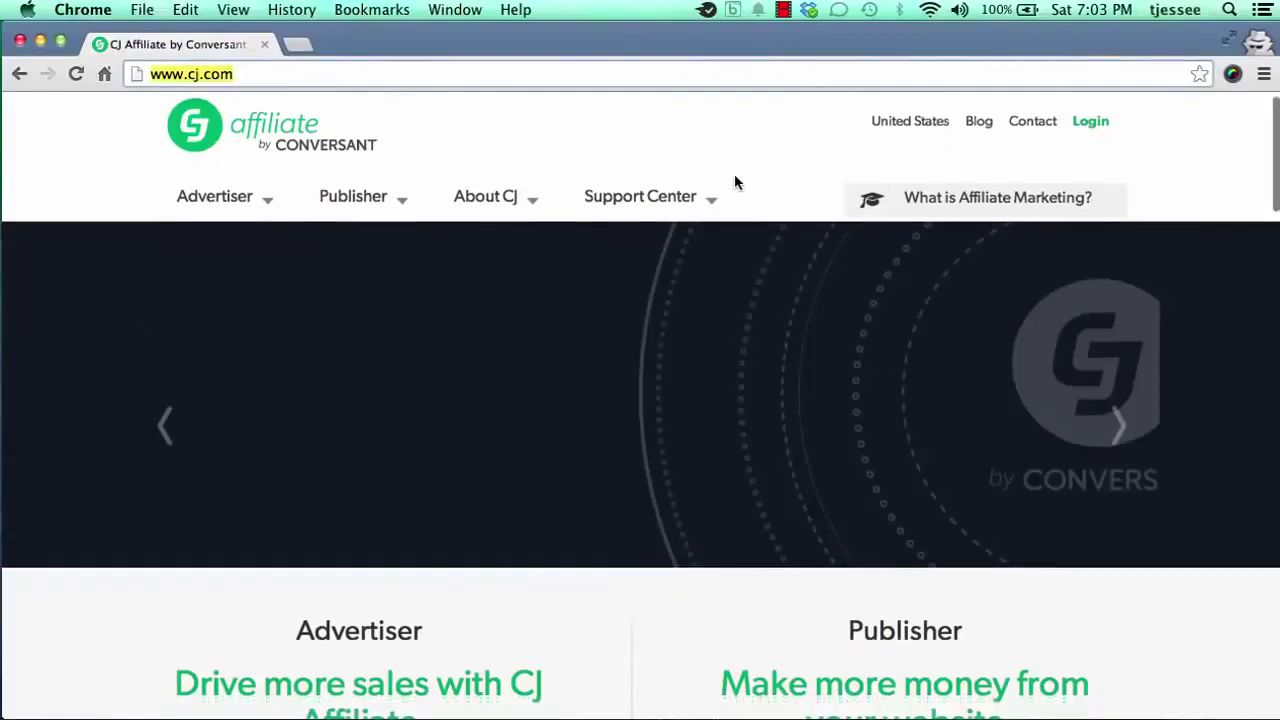
scroll(735, 176, down, 6)
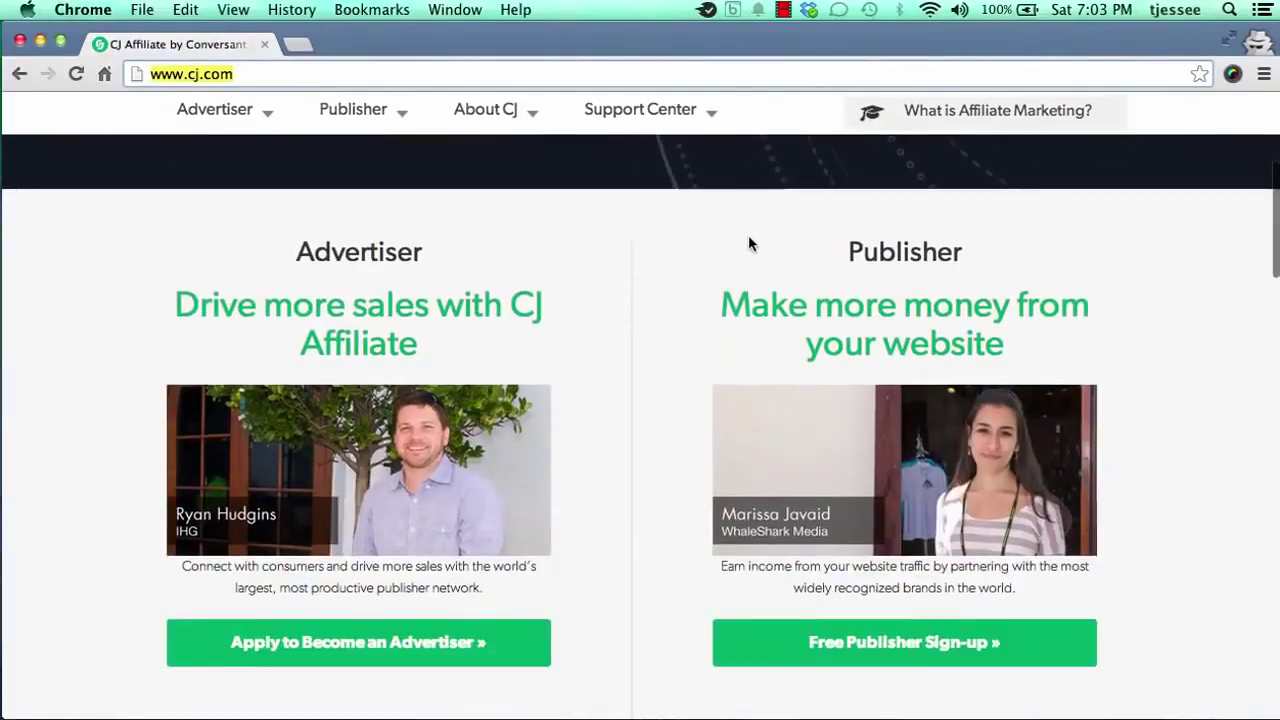
drag(846, 252, 958, 255)
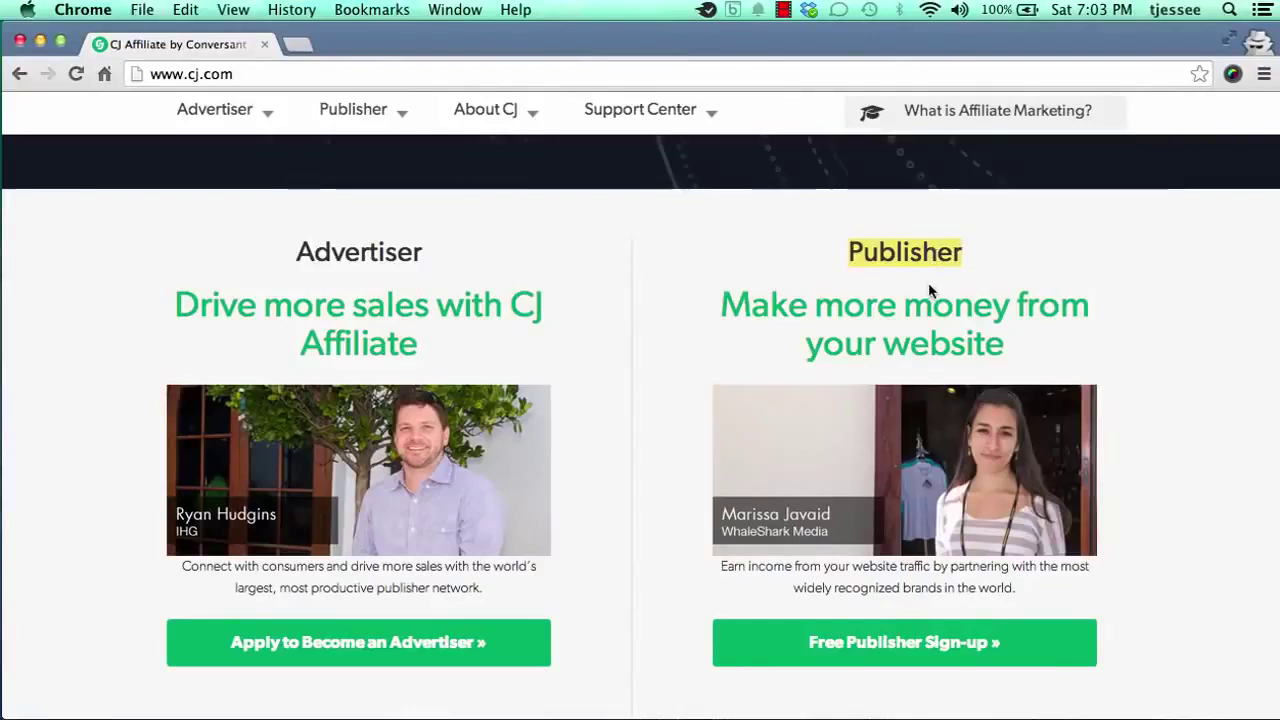
click(864, 645)
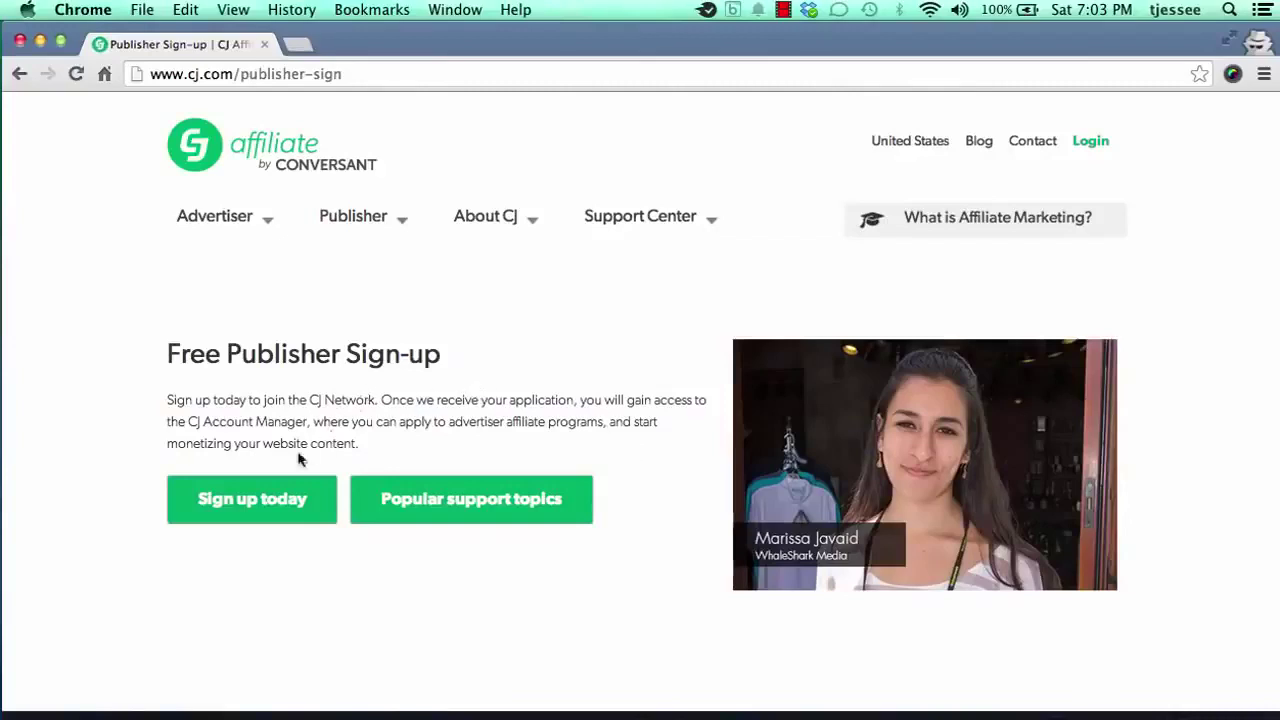
Step: Start the publisher application with country UNITED STATES and functional currency USD US Dollar
click(251, 504)
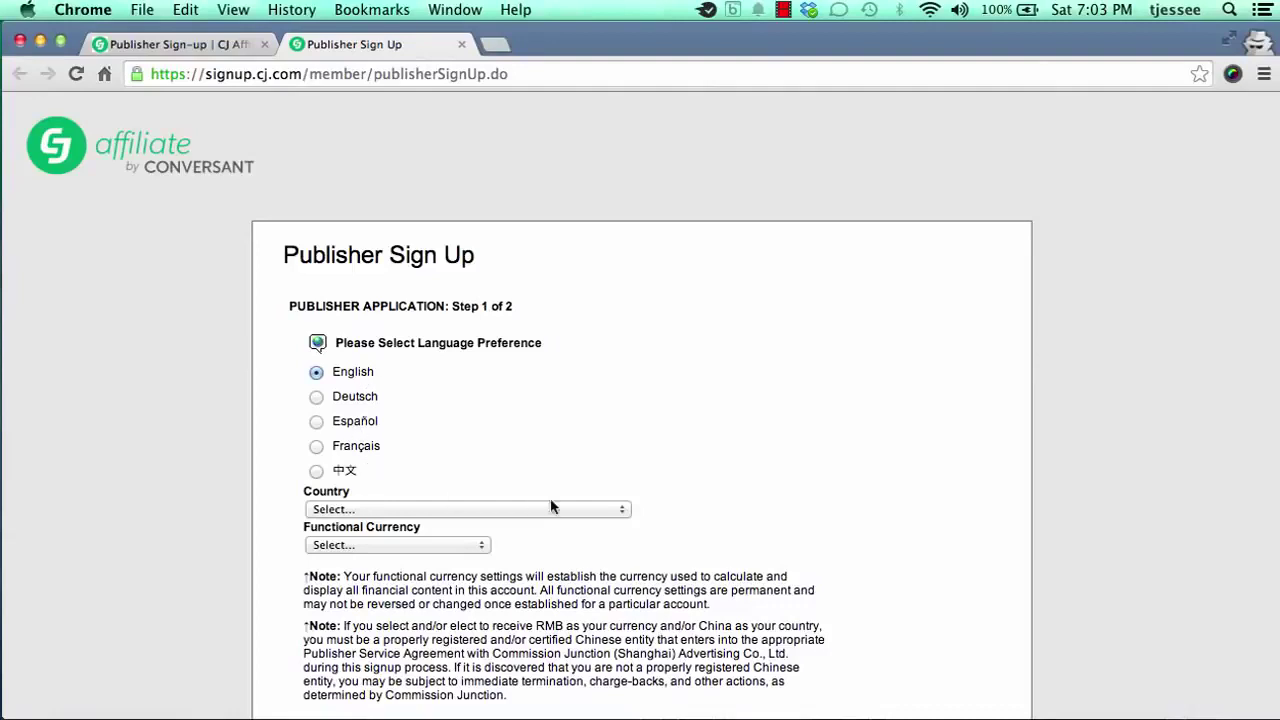
click(586, 509)
click(357, 529)
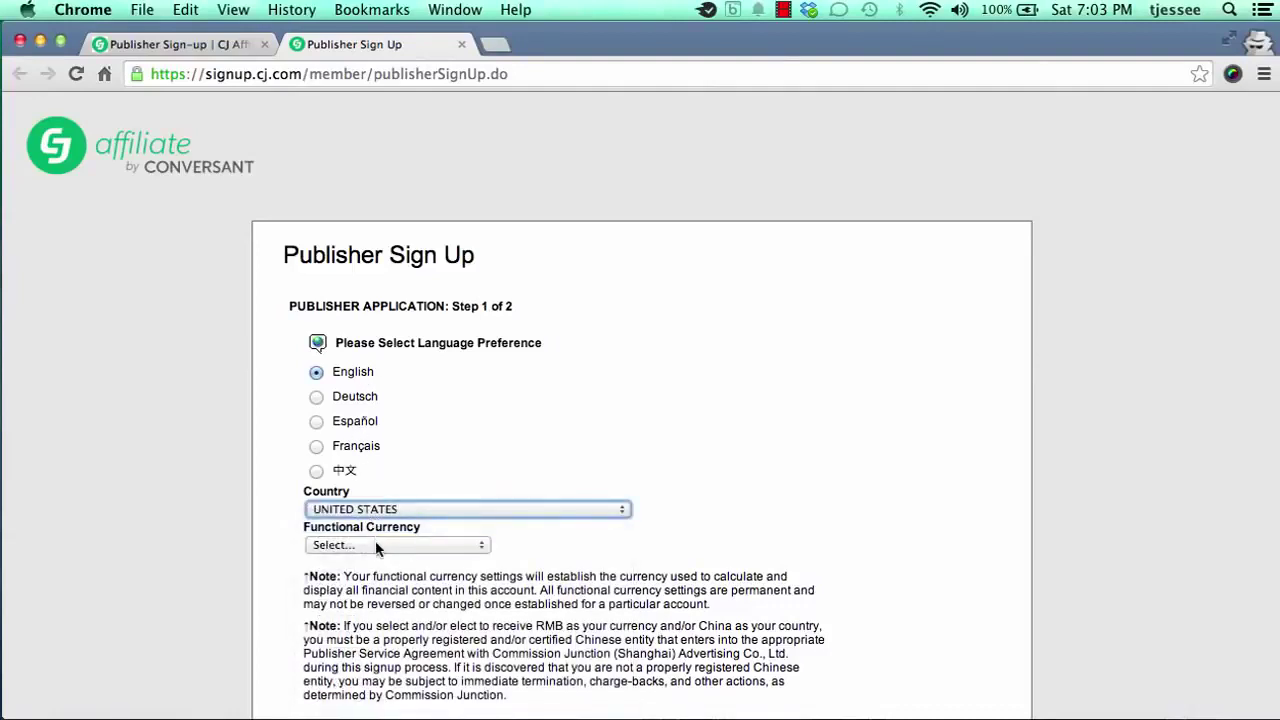
click(375, 542)
click(363, 560)
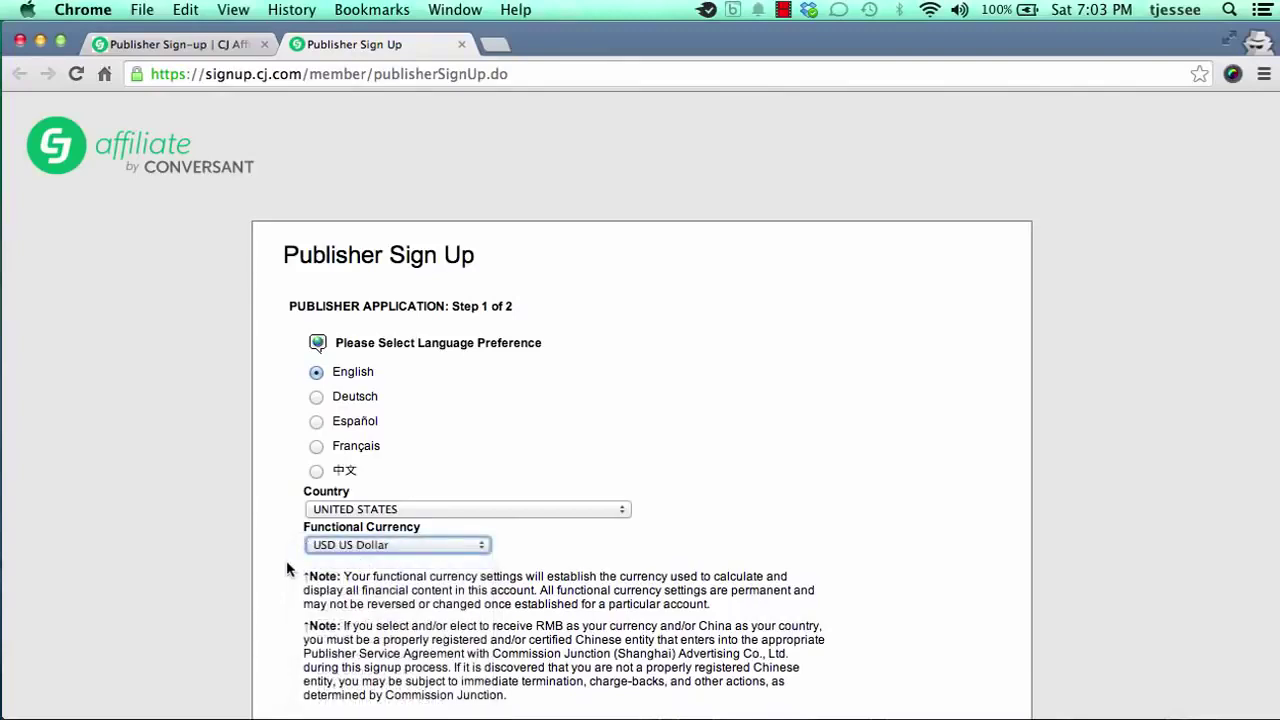
scroll(290, 568, down, 3)
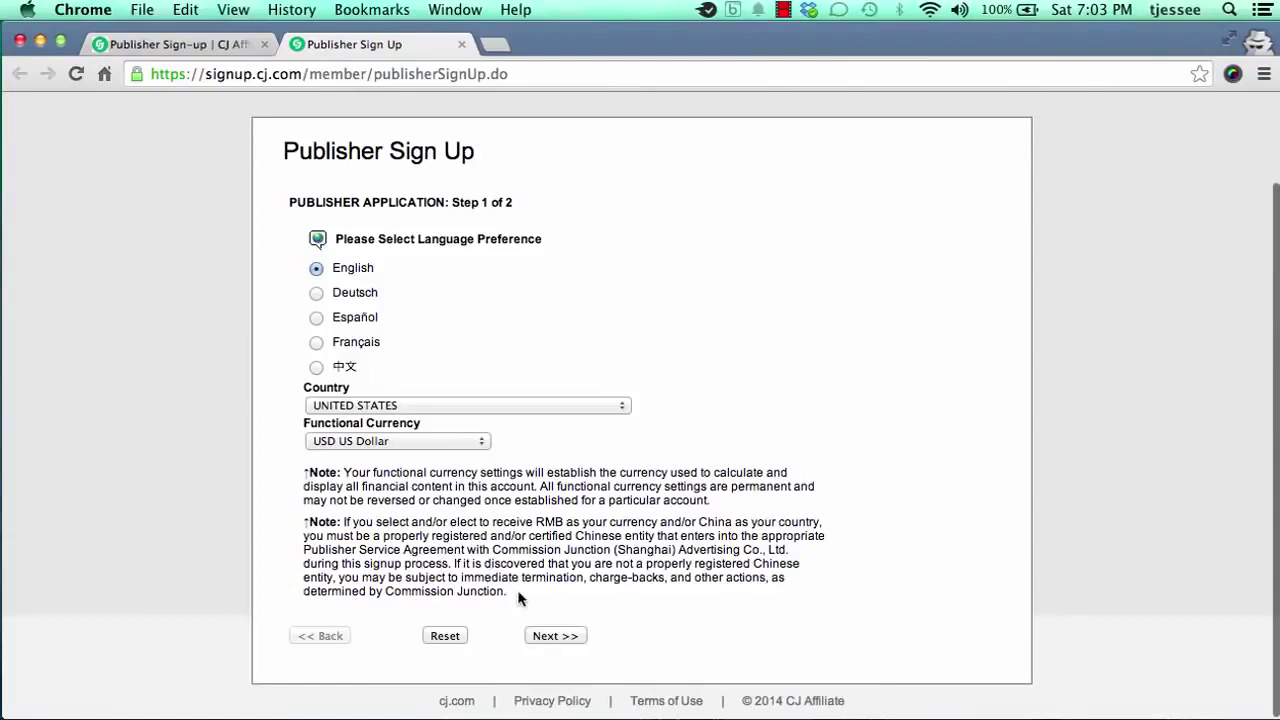
Step: Continue to Step 2 of 2, then read and close the compliance Warning popup
click(552, 636)
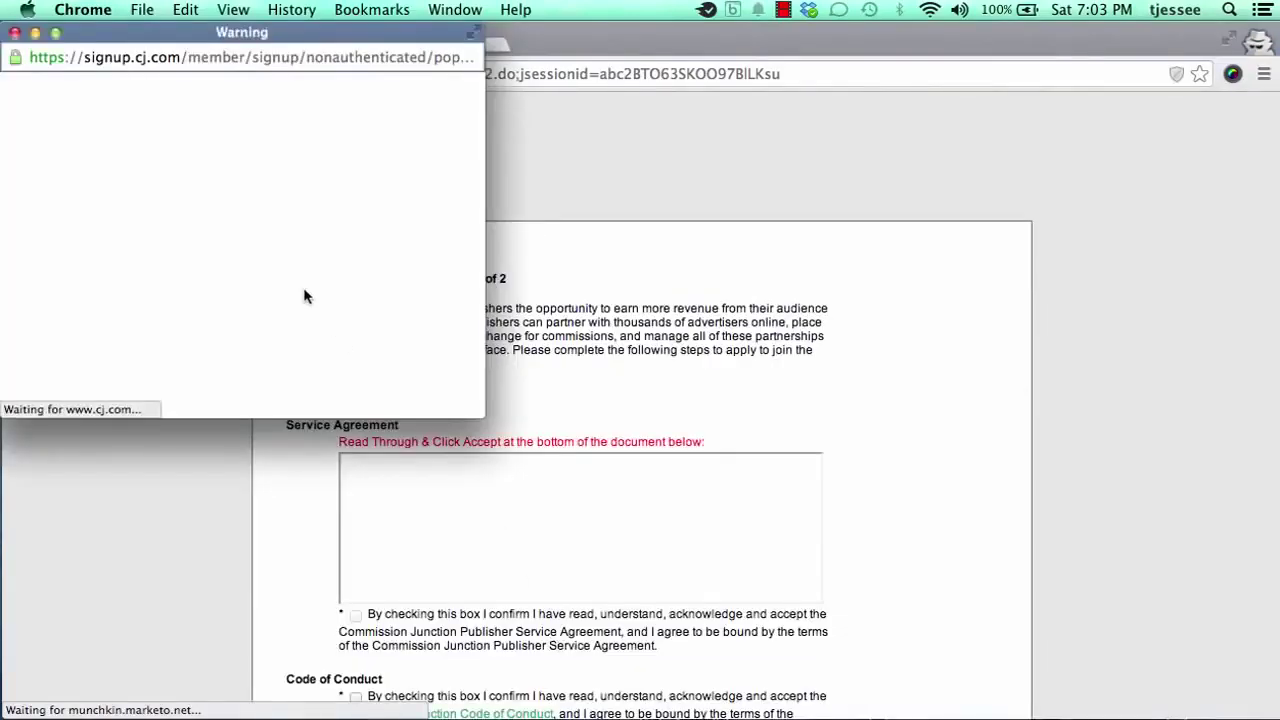
drag(240, 36, 282, 49)
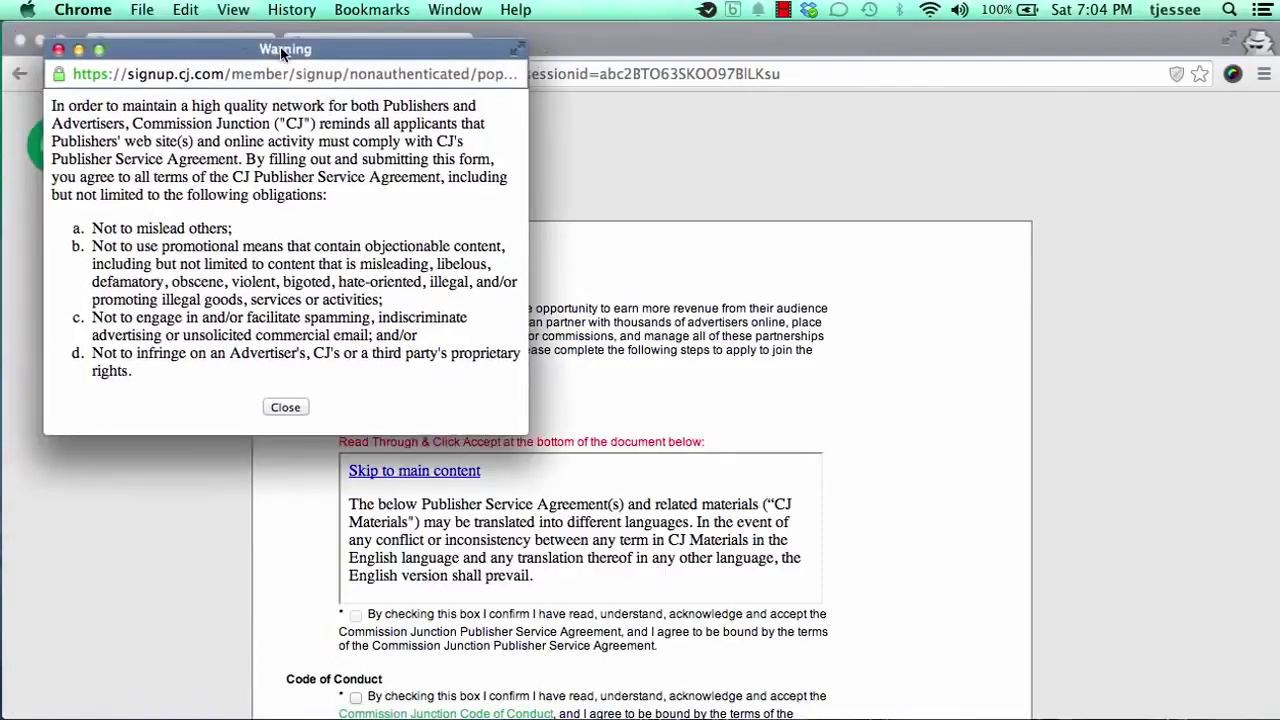
drag(104, 106, 355, 305)
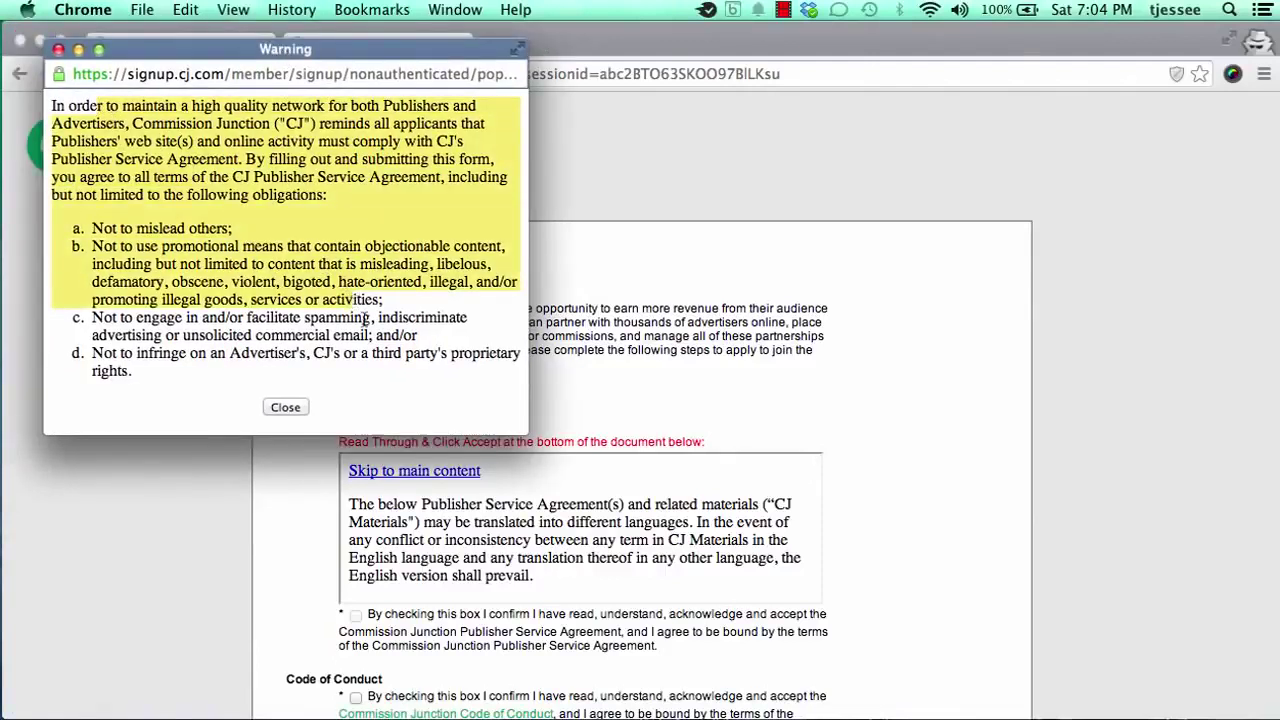
click(381, 322)
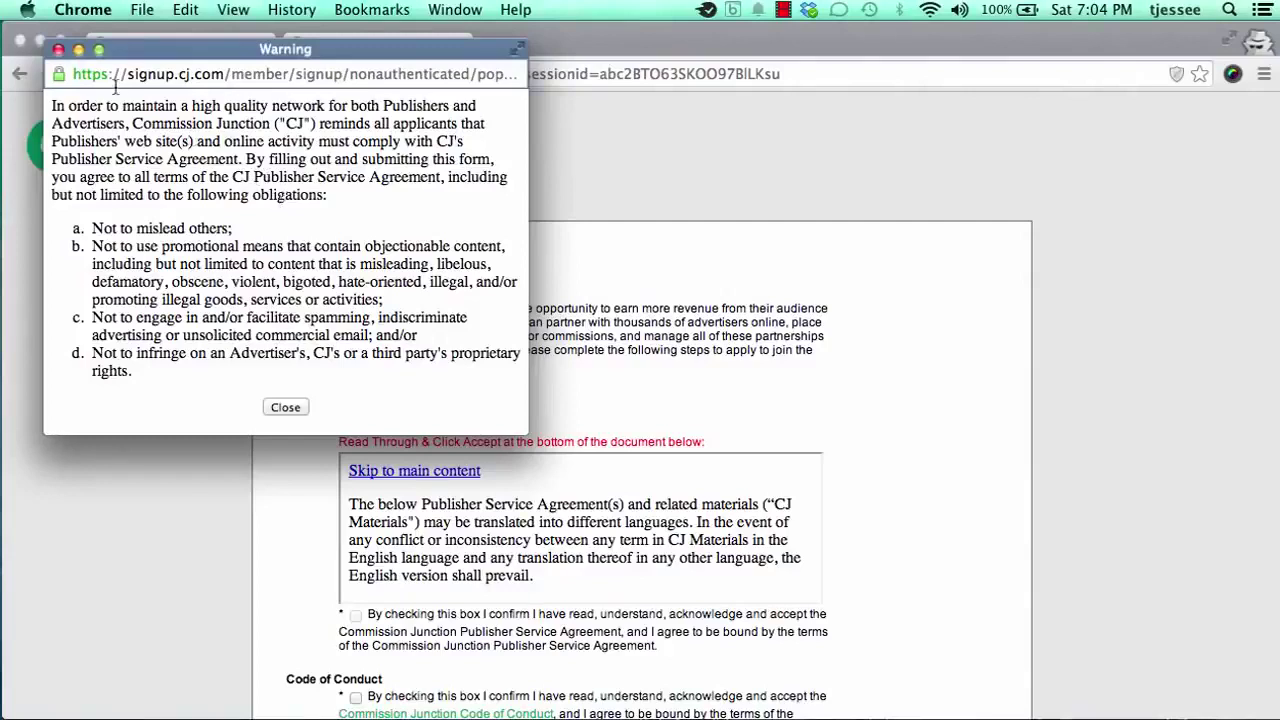
click(59, 51)
scroll(296, 255, down, 2)
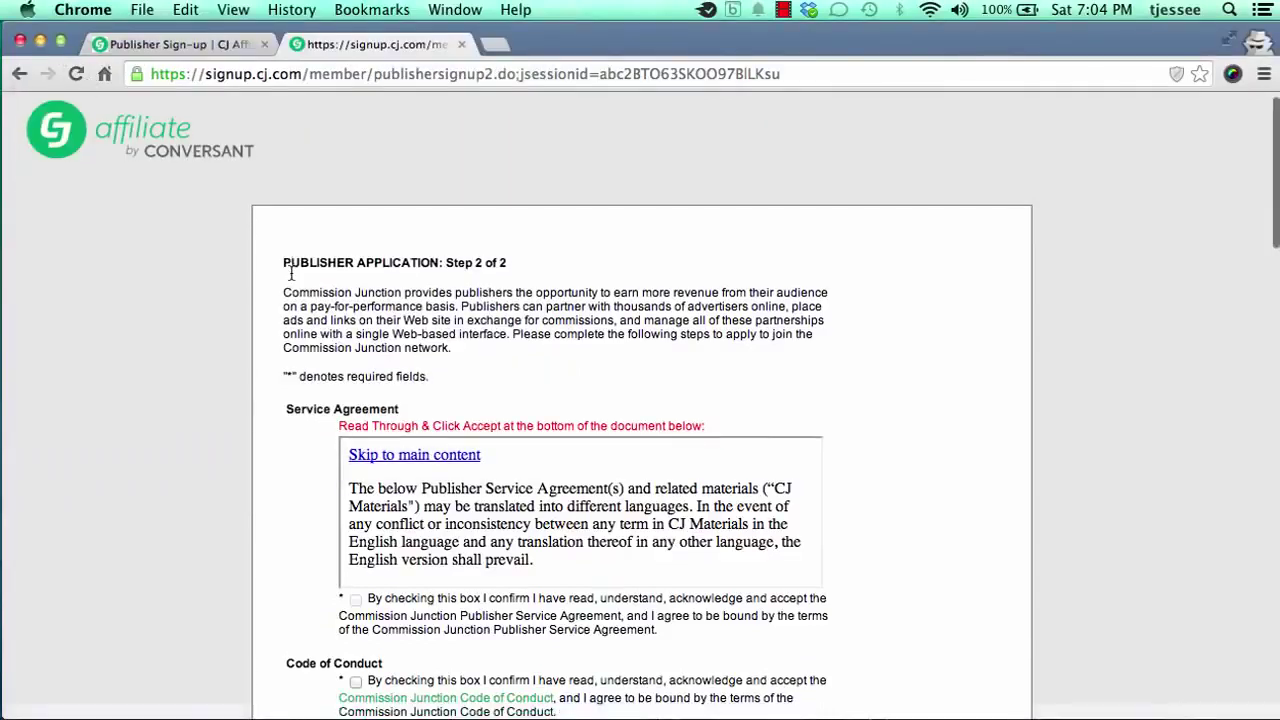
Step: Read the Service Agreement down to its February 4, 2014 posting date and accept it
scroll(290, 272, down, 2)
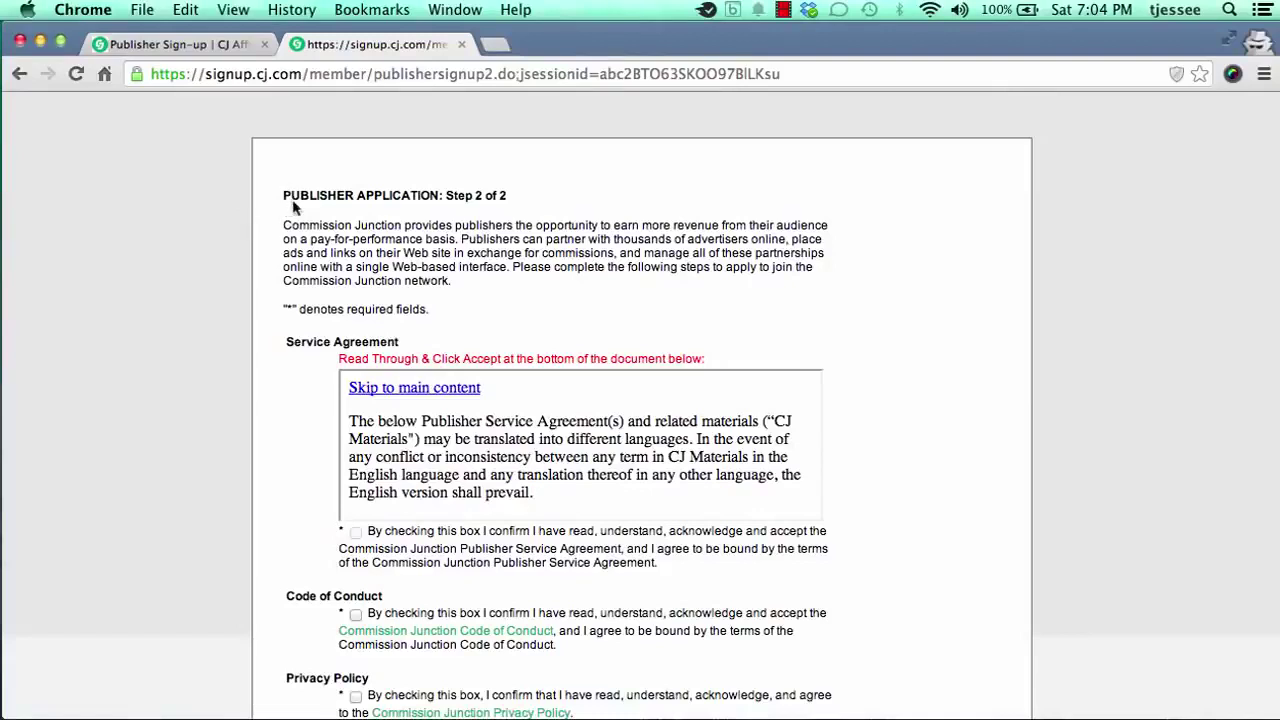
scroll(295, 220, down, 1)
scroll(296, 226, down, 3)
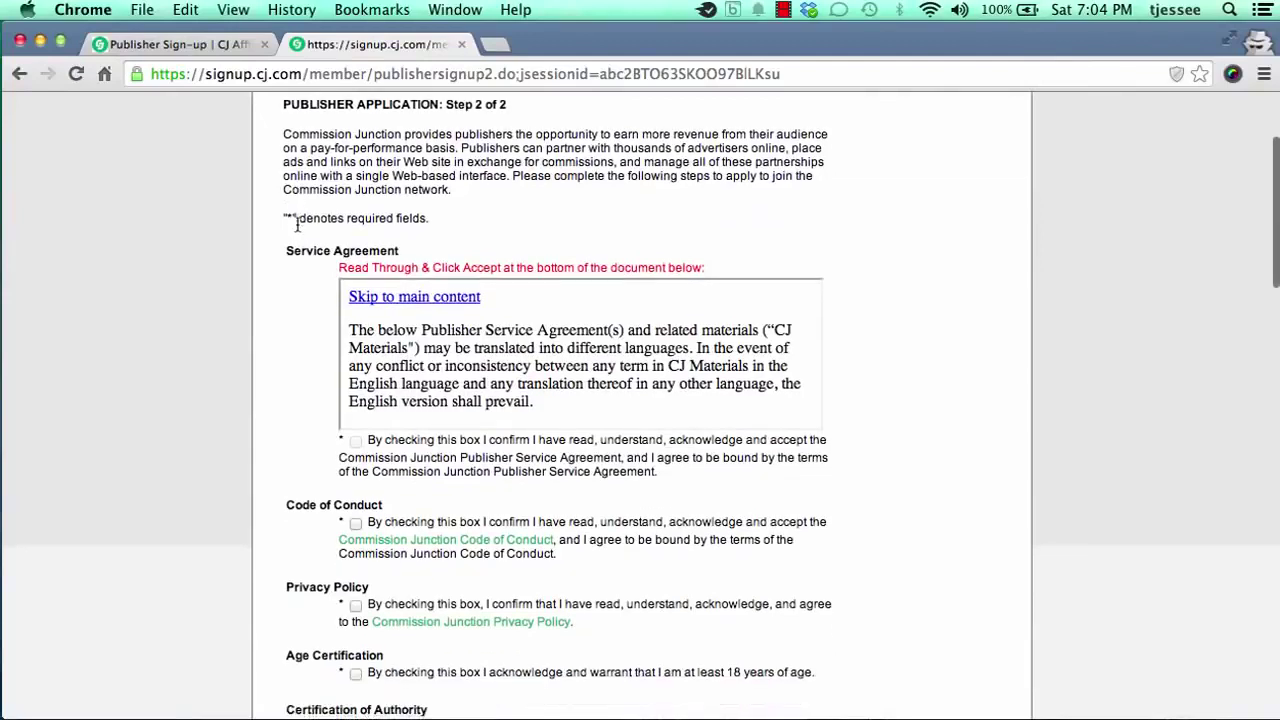
scroll(621, 288, down, 1)
scroll(621, 288, down, 1)
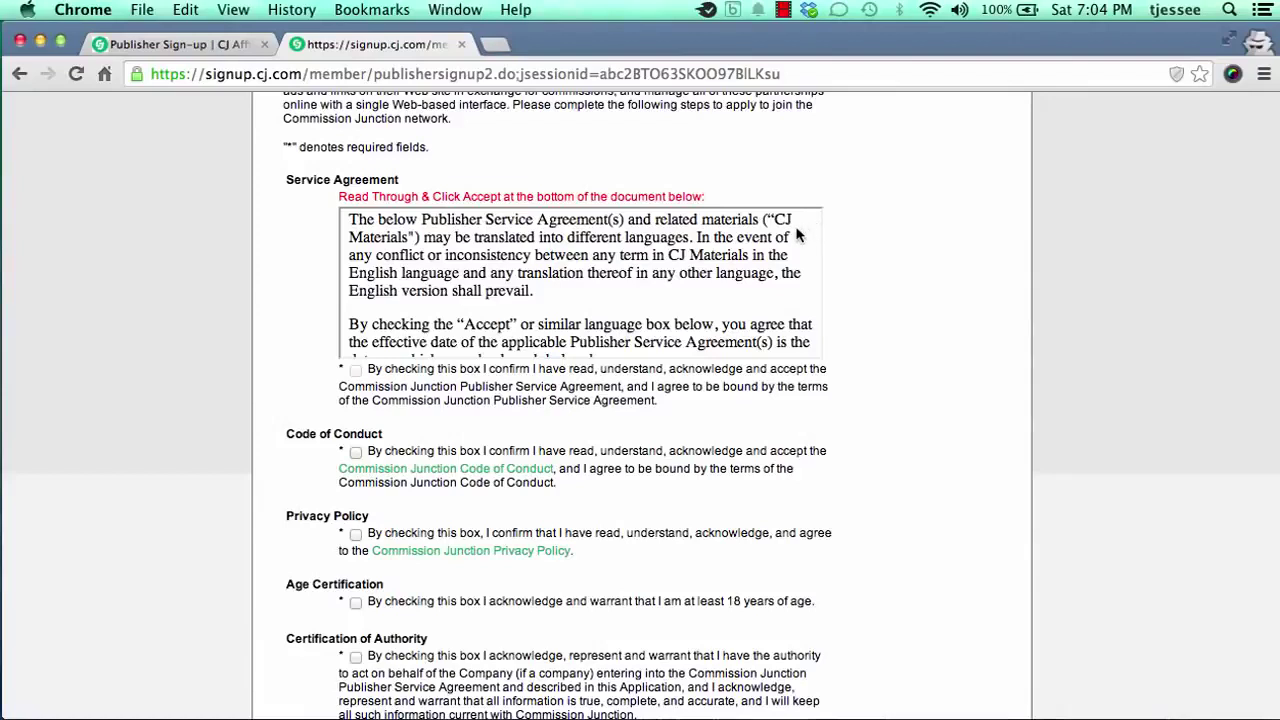
scroll(815, 227, down, 5)
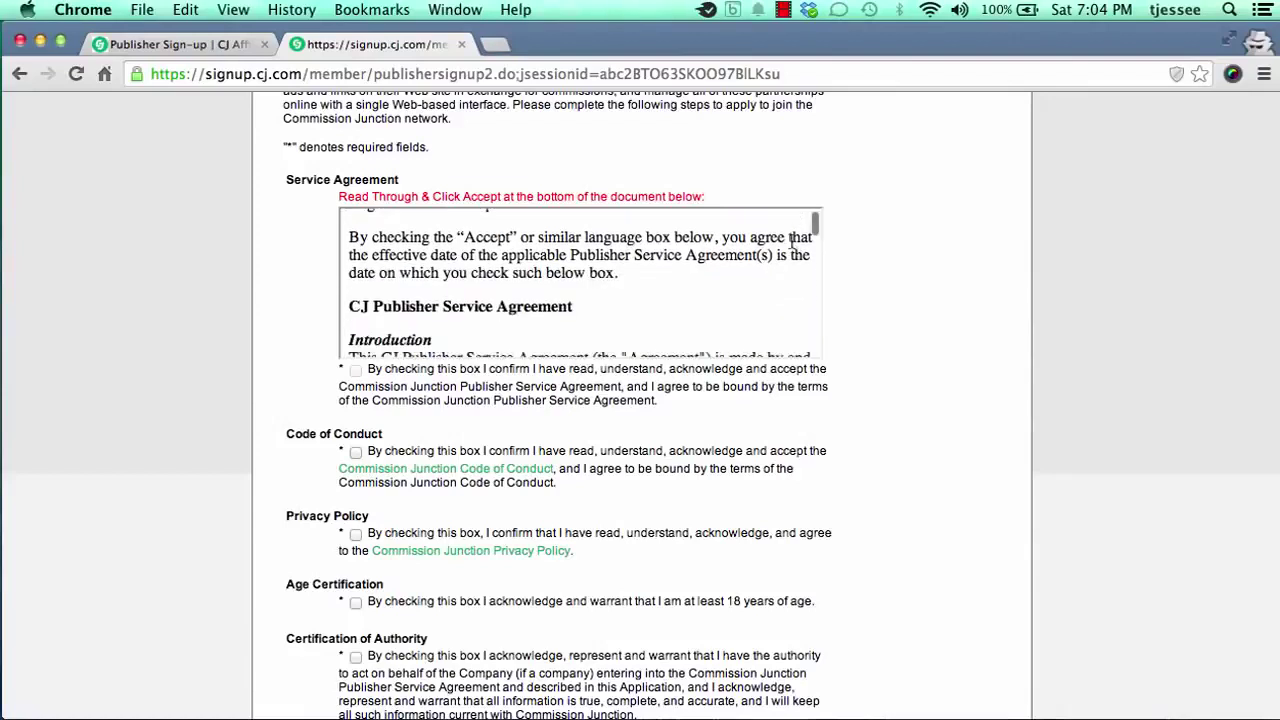
drag(815, 228, 821, 357)
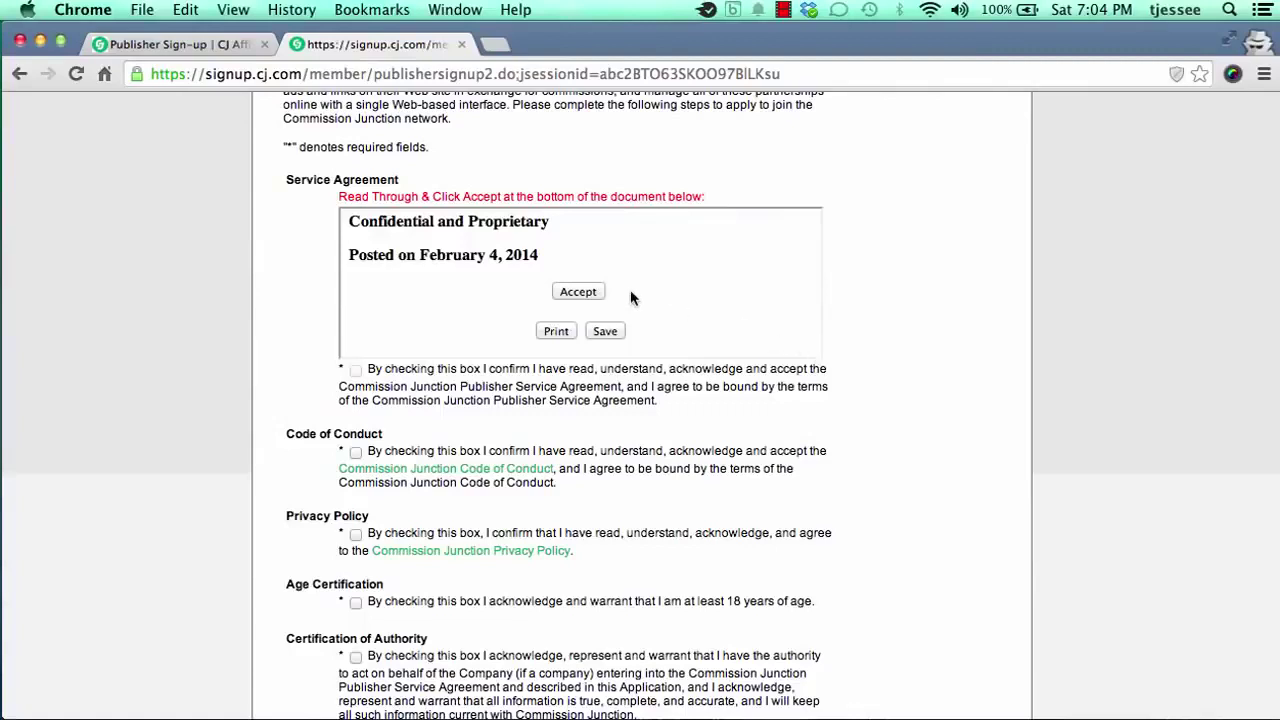
click(582, 295)
scroll(403, 385, down, 1)
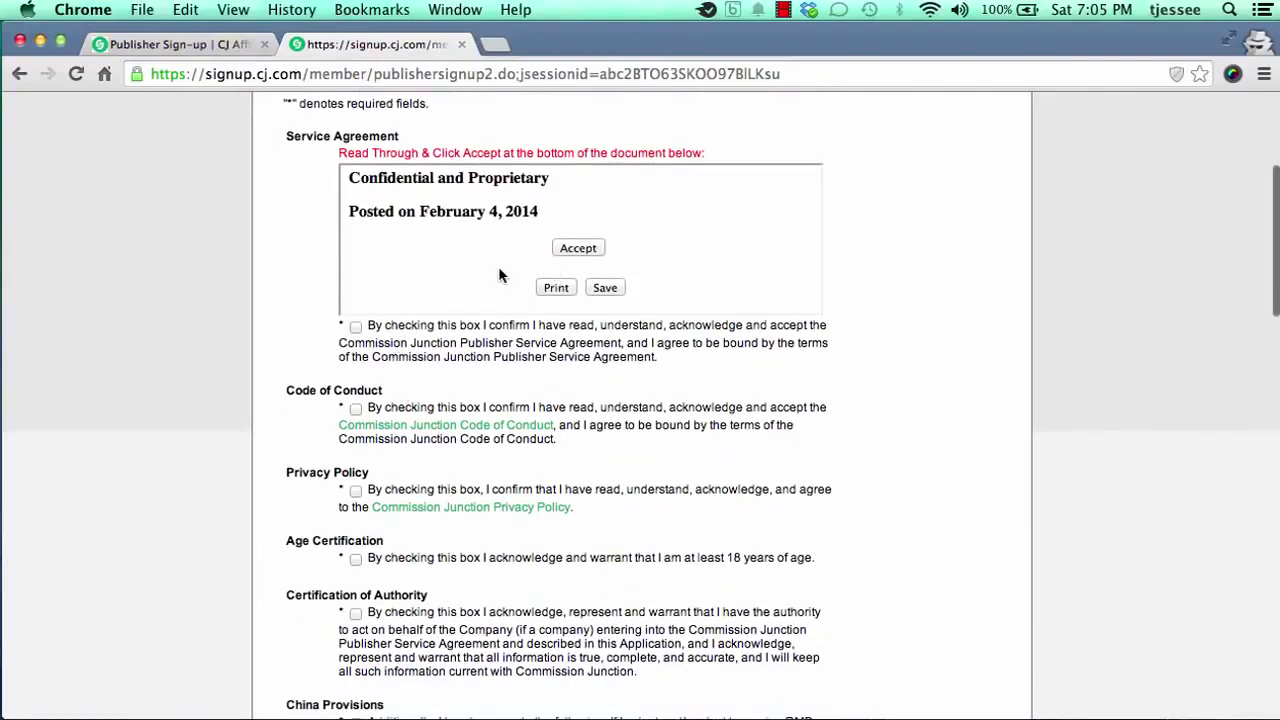
Step: Tick the Service Agreement, Code of Conduct, Privacy Policy, Age Certification and Certification of Authority boxes
click(356, 327)
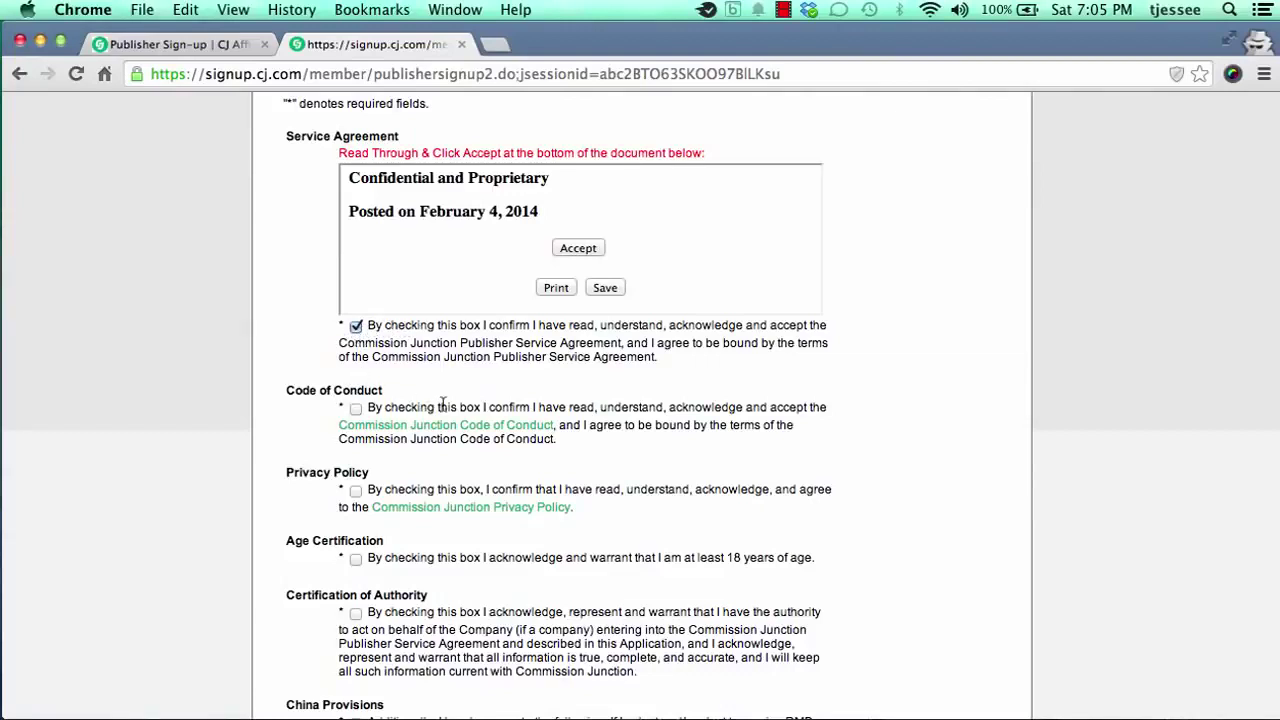
scroll(428, 400, down, 2)
click(355, 309)
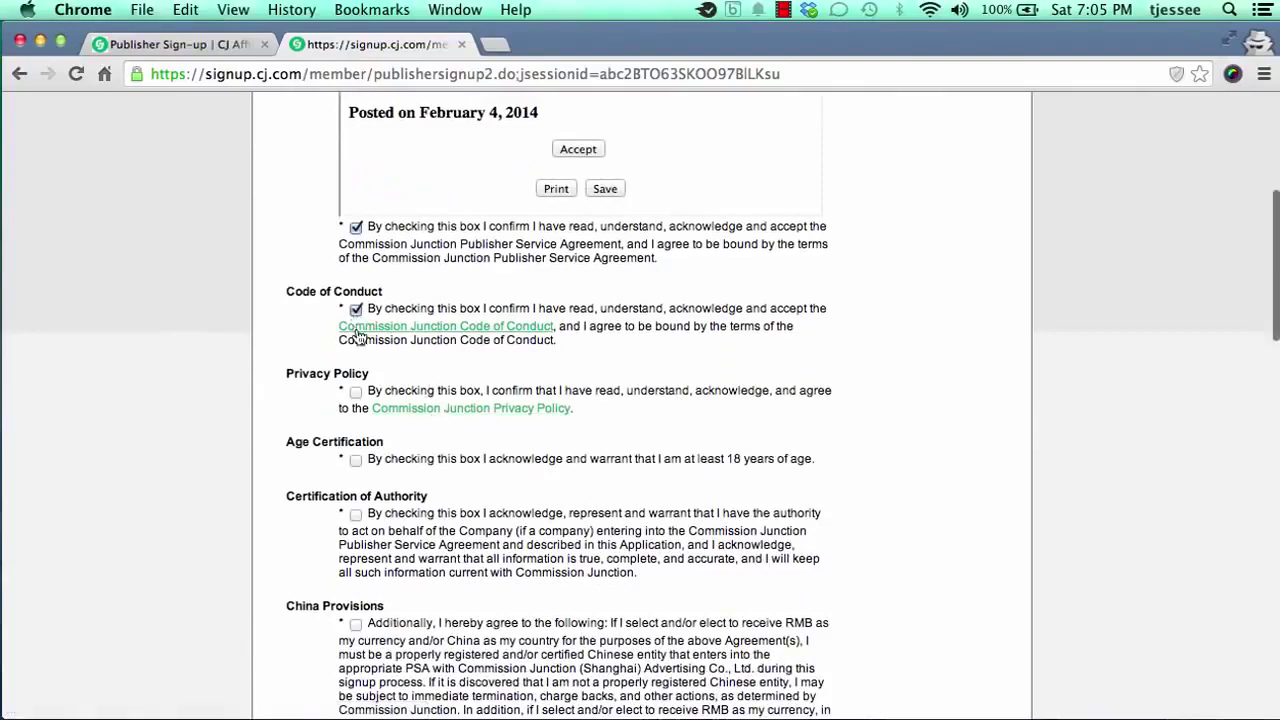
click(356, 391)
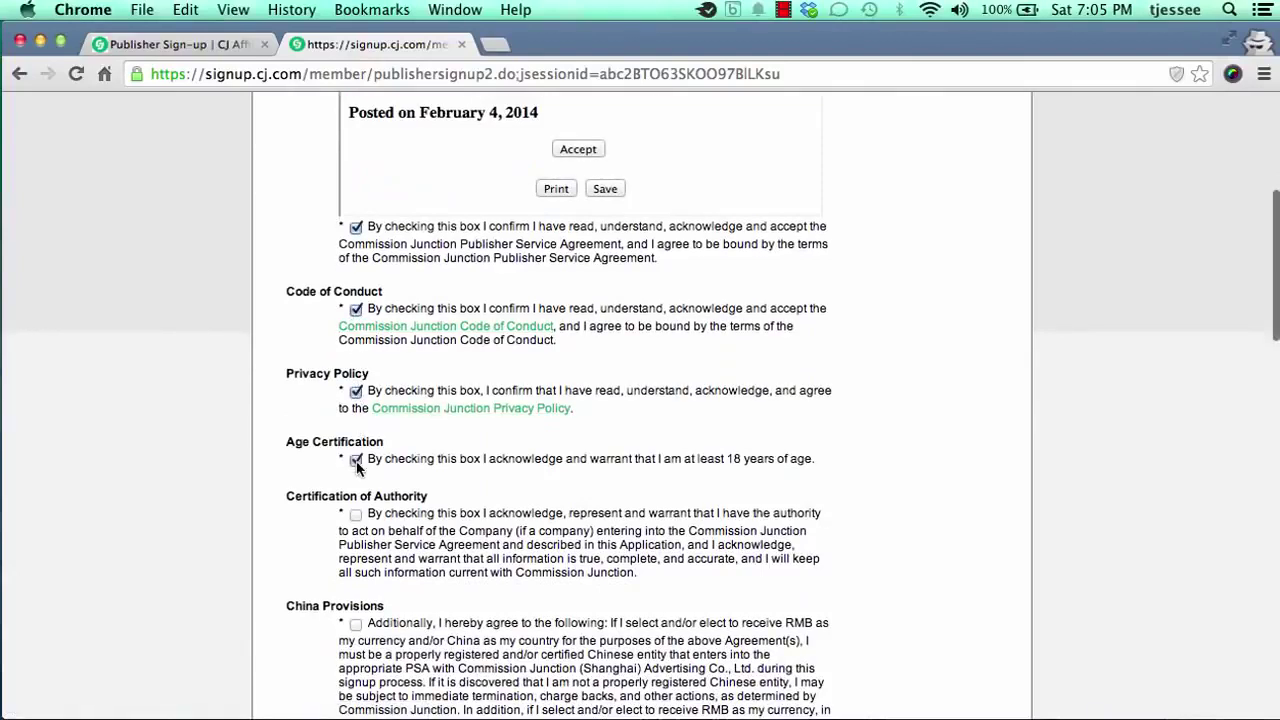
click(356, 514)
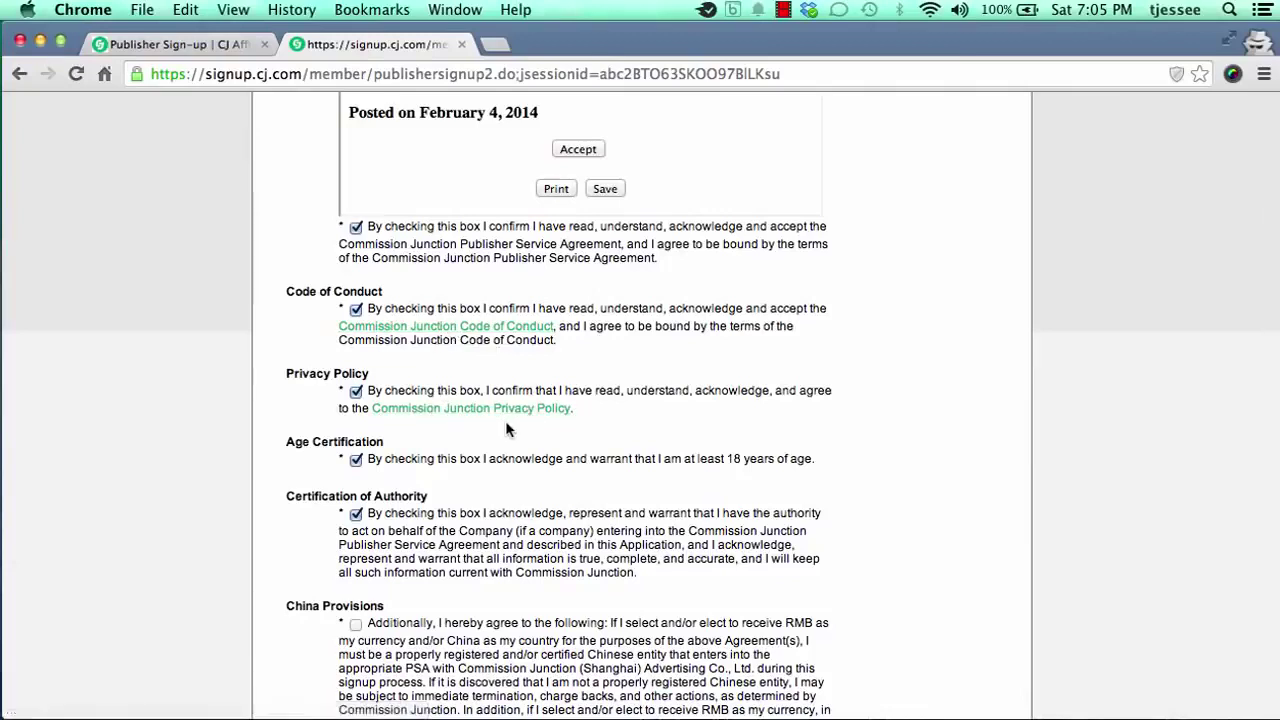
scroll(505, 428, down, 3)
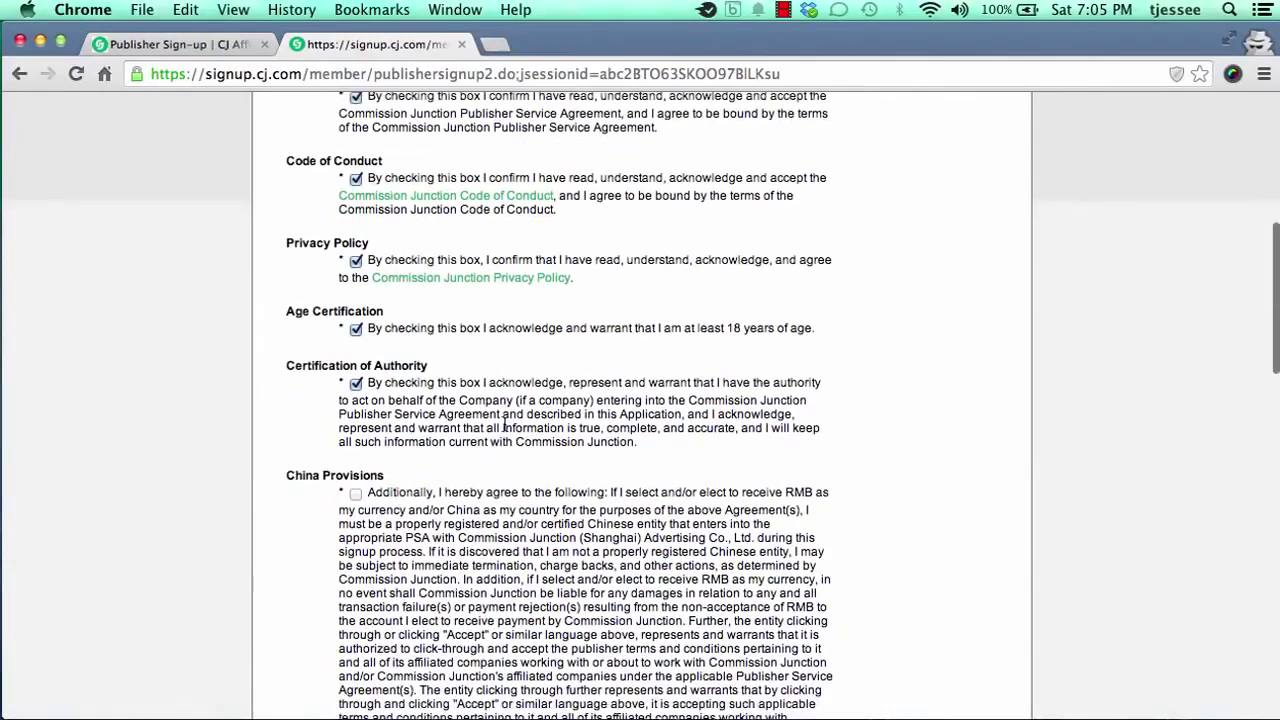
scroll(505, 428, down, 1)
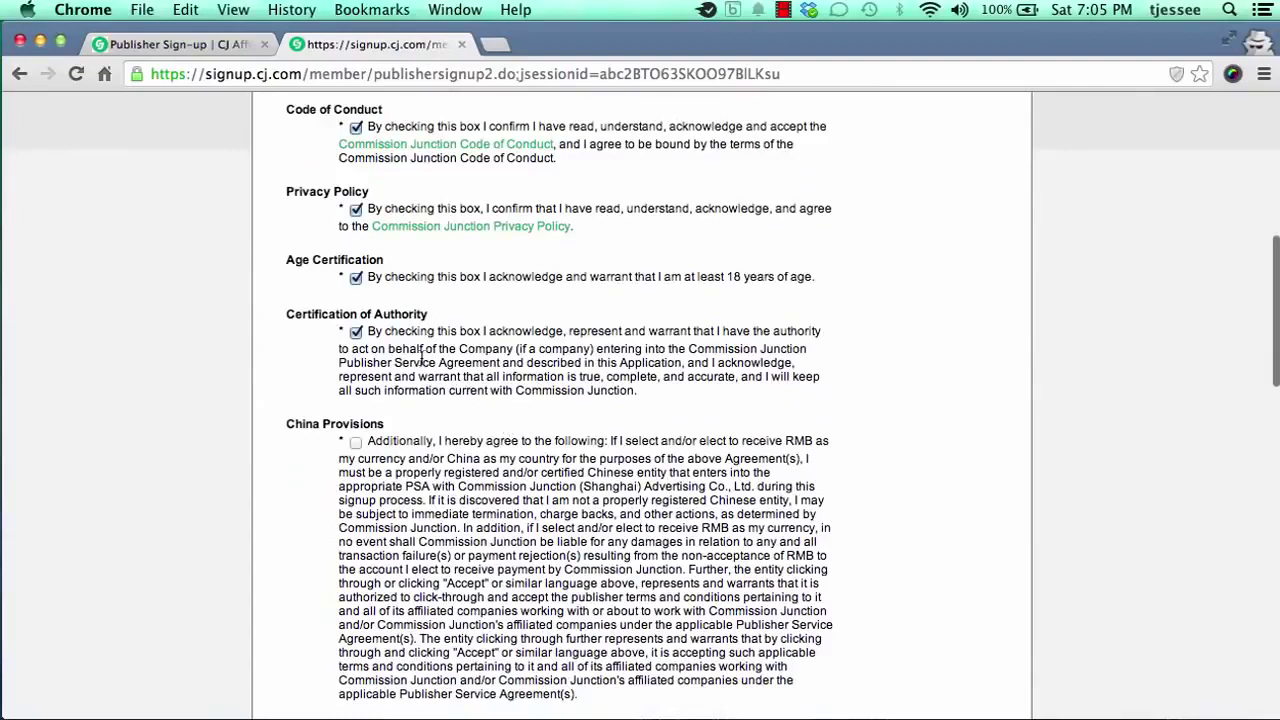
Step: Tick the China Provisions agreement box and scroll down to Site Information
scroll(430, 398, down, 2)
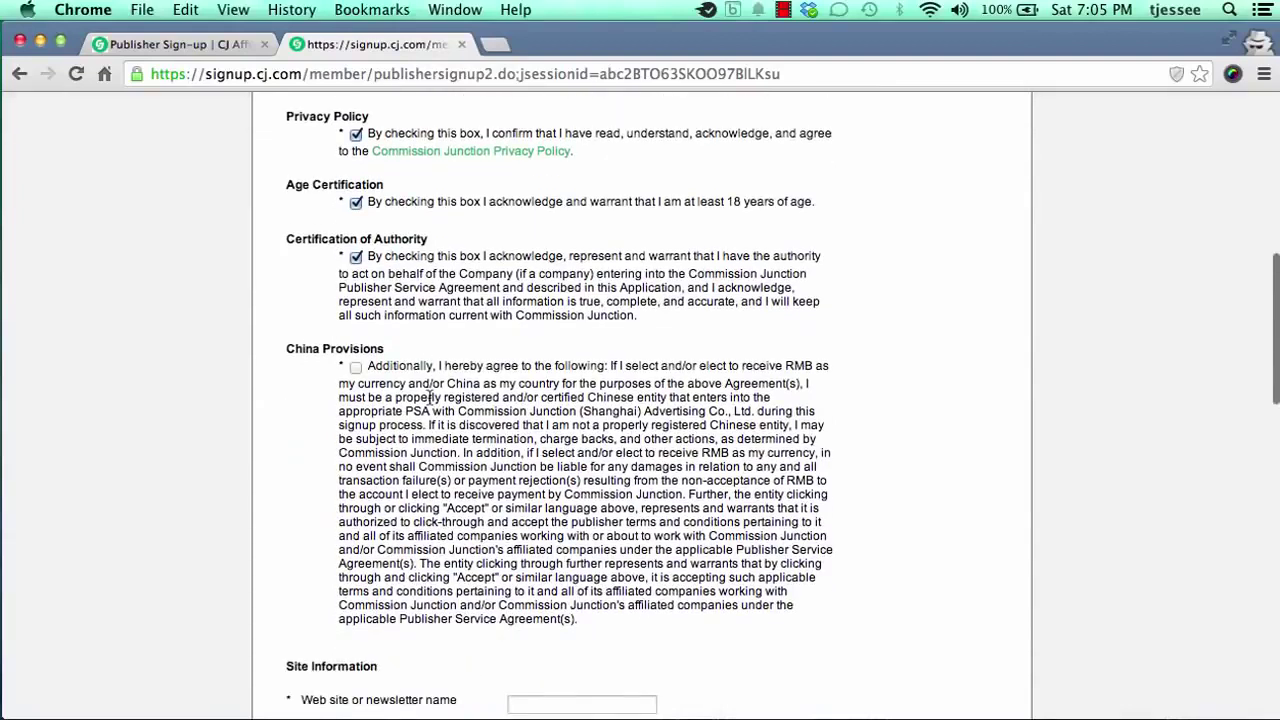
click(356, 367)
scroll(524, 408, down, 3)
scroll(527, 408, down, 6)
scroll(467, 398, down, 1)
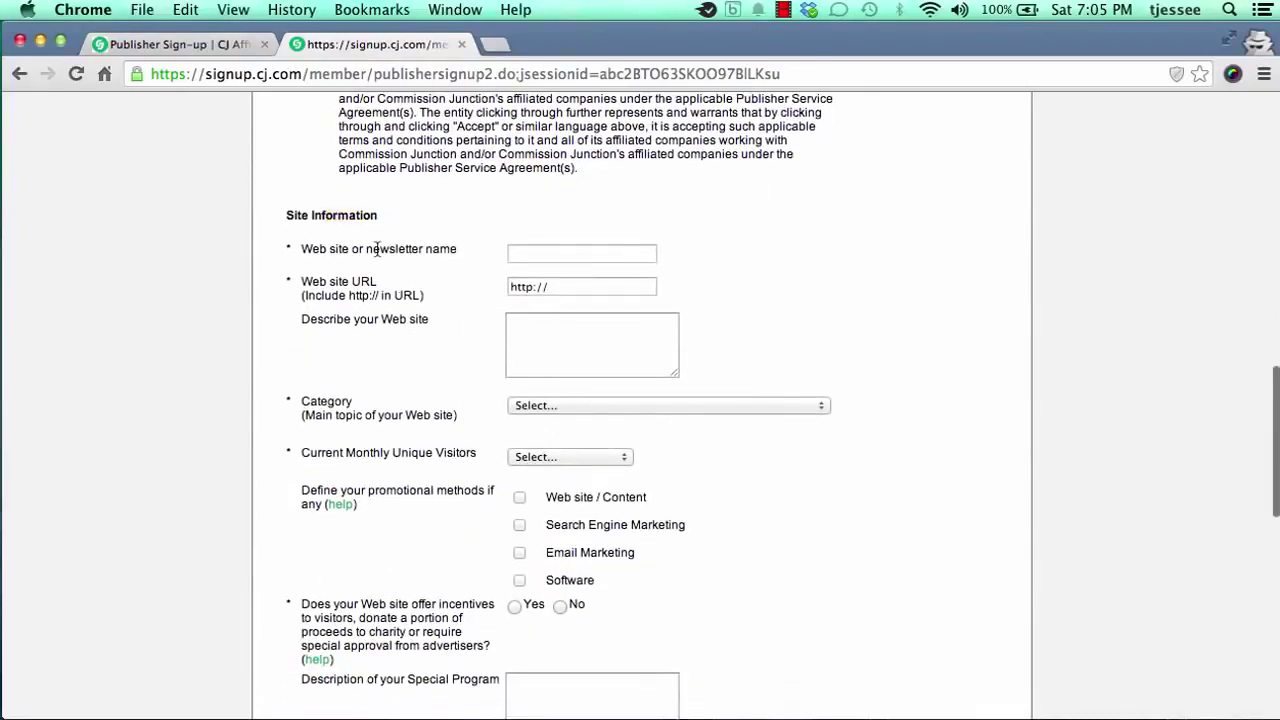
Step: Enter site name 'Breadwinner Academy', URL 'breadwinnneracademy.com' and description 'described in detail here.'
click(512, 253)
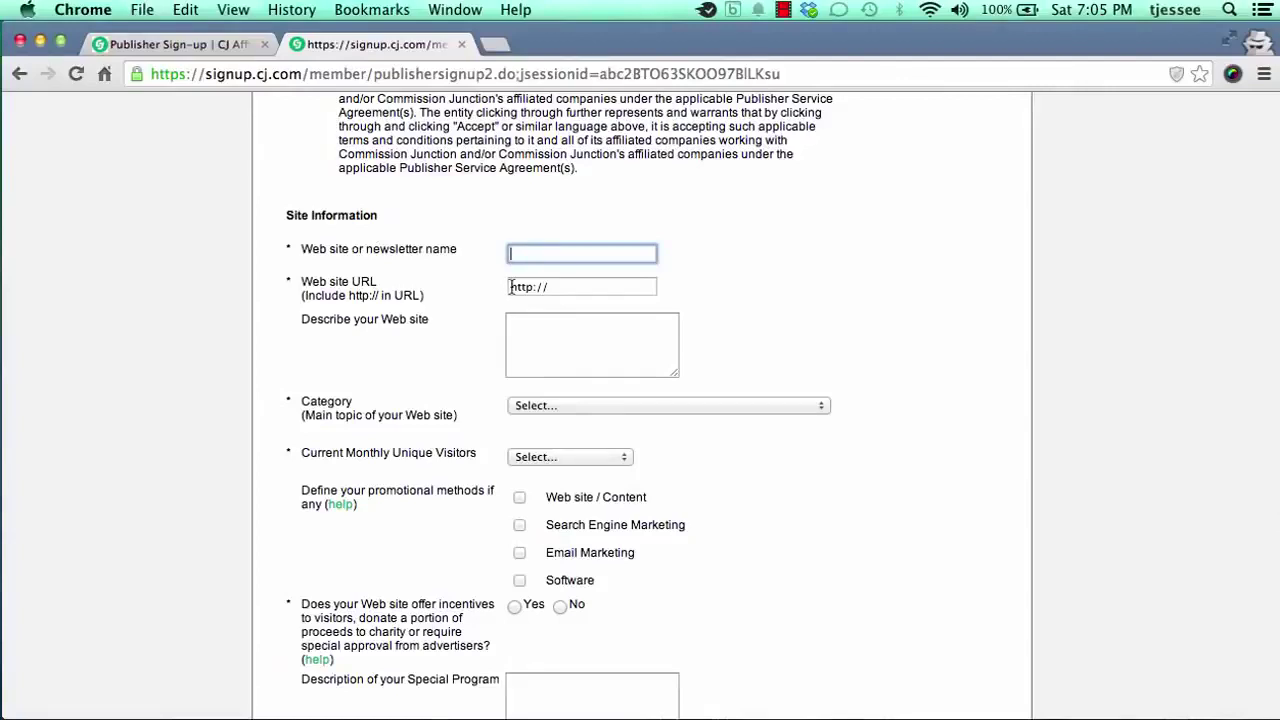
text(Breadwinner Academy)
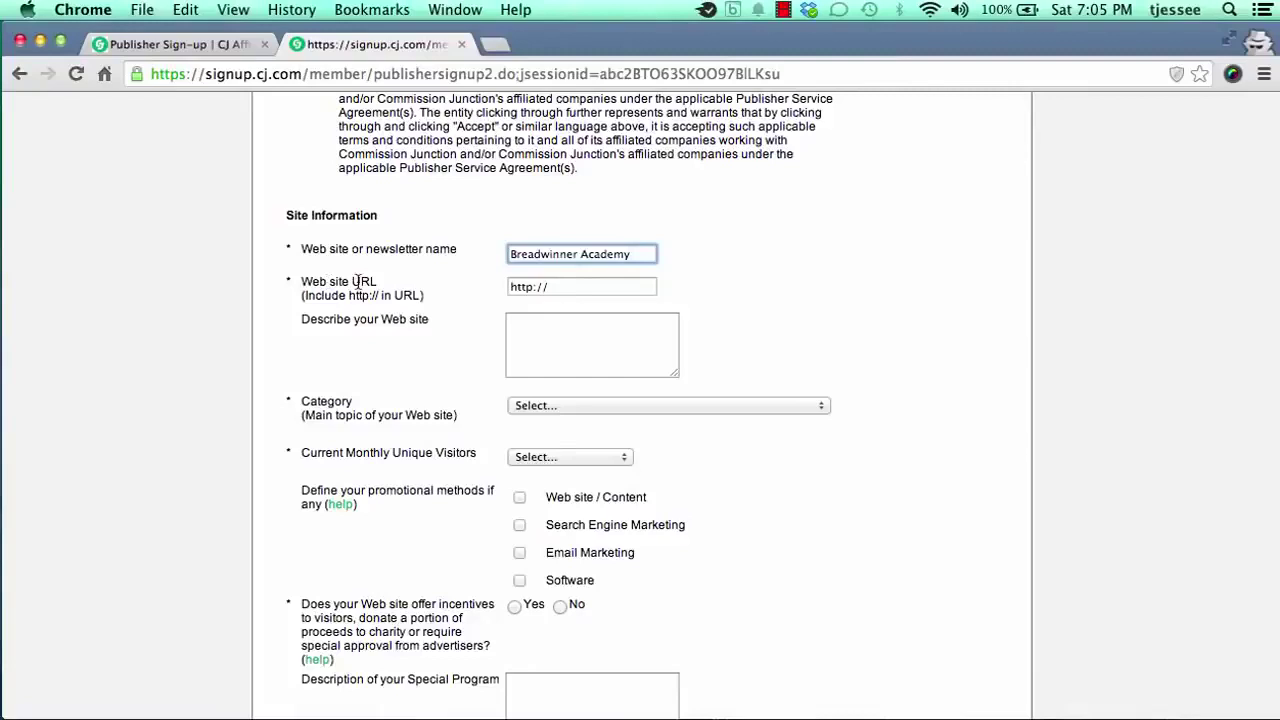
click(554, 289)
text(breadwinnne)
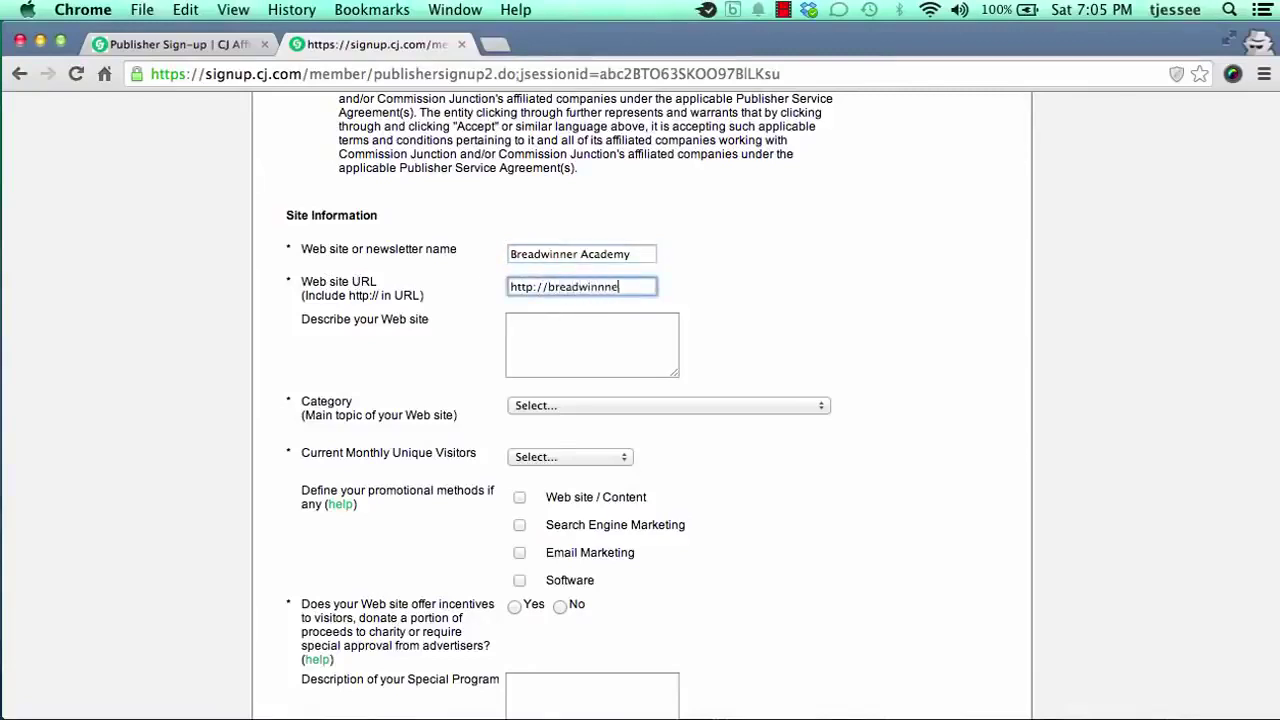
text(racademy.com)
key(Tab)
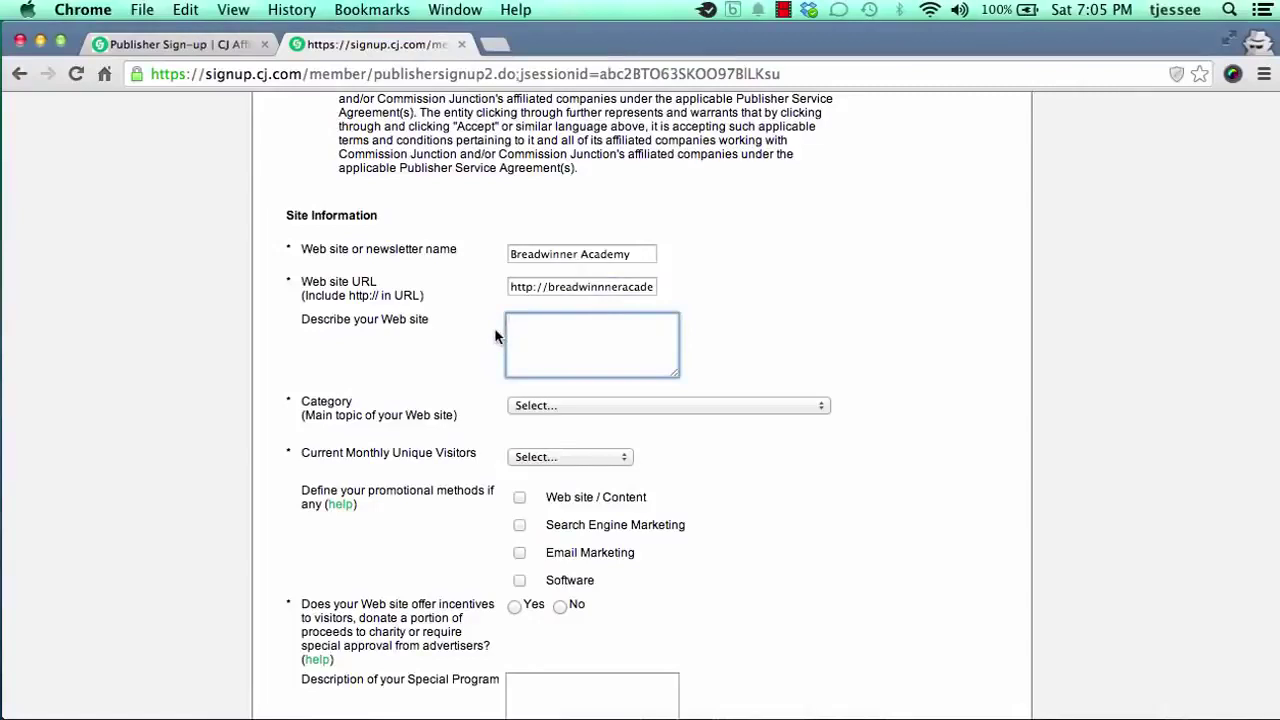
text(described in detail here.)
Step: Set the site category to Education > Professional
scroll(481, 377, down, 2)
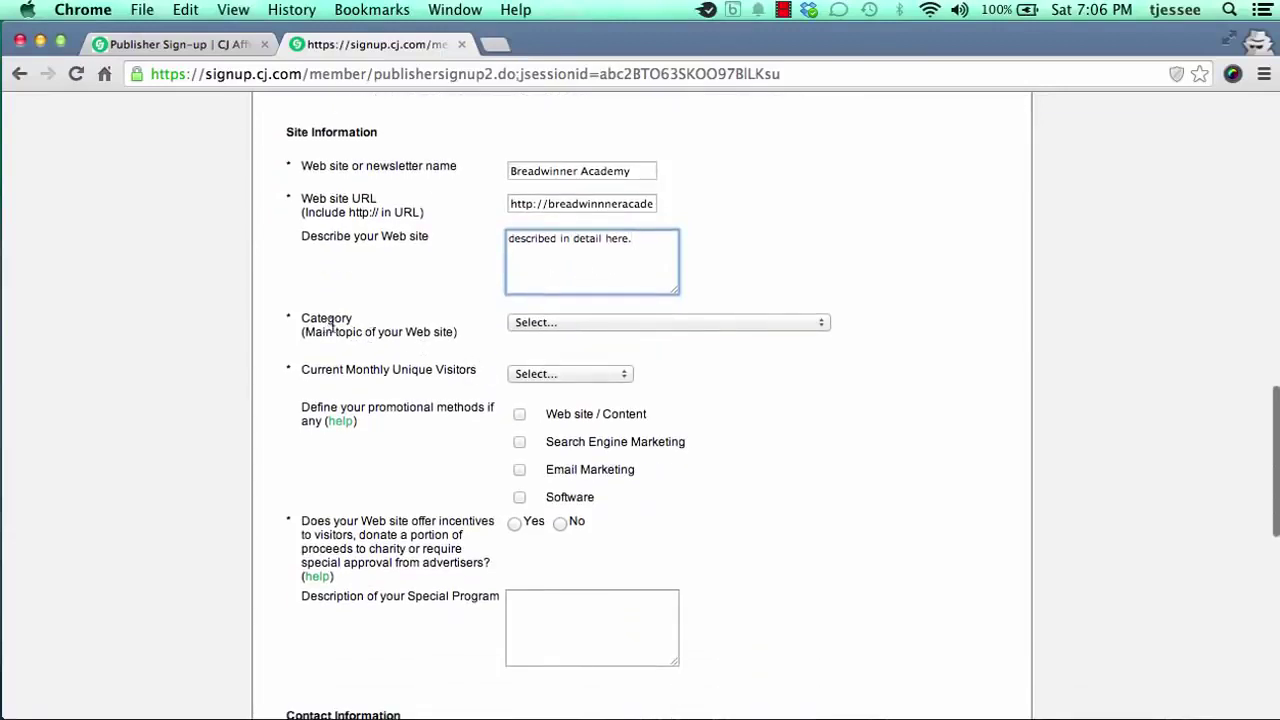
scroll(388, 335, down, 1)
click(553, 296)
scroll(588, 488, down, 10)
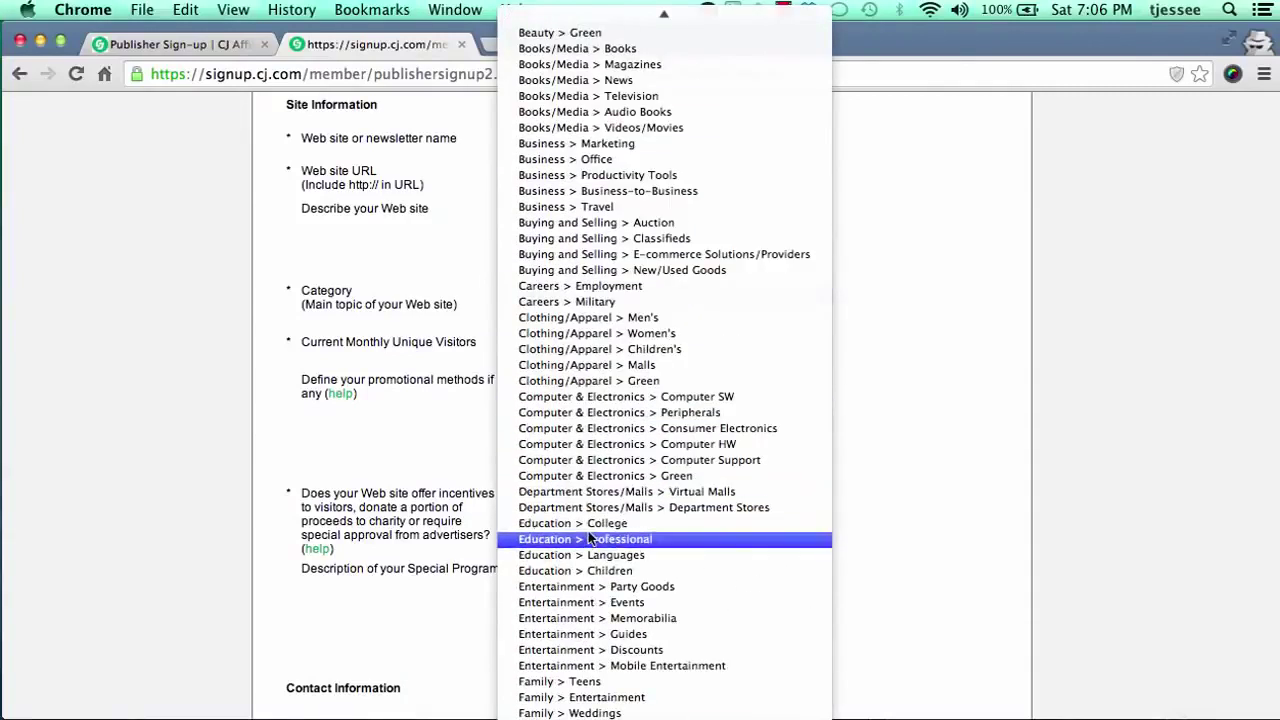
click(592, 540)
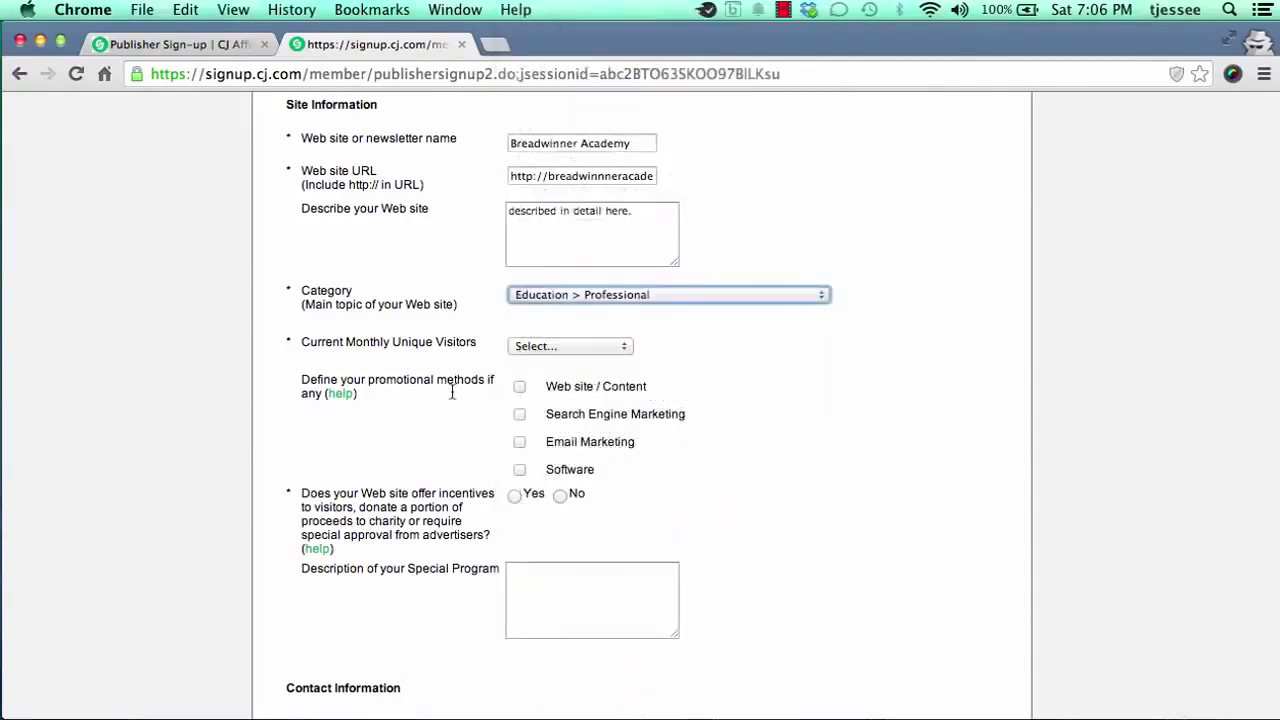
Step: Set Current Monthly Unique Visitors to 100K - 250K UVs
drag(318, 342, 441, 344)
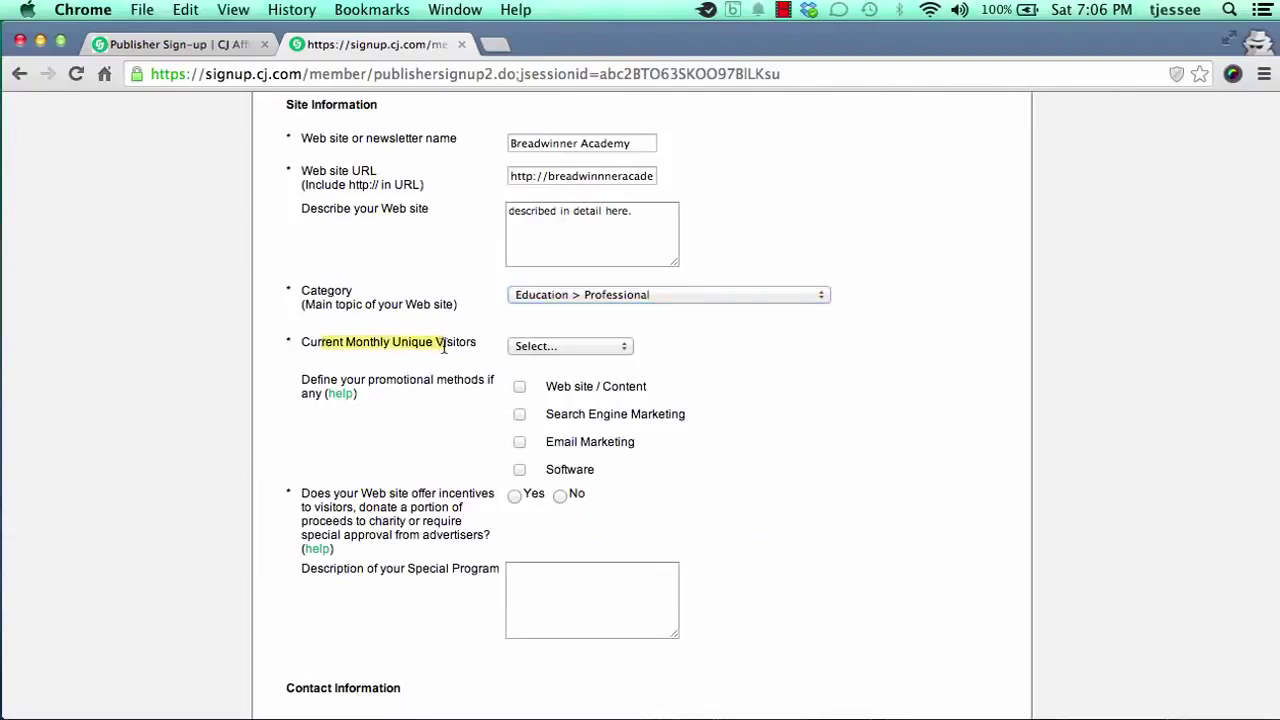
click(624, 348)
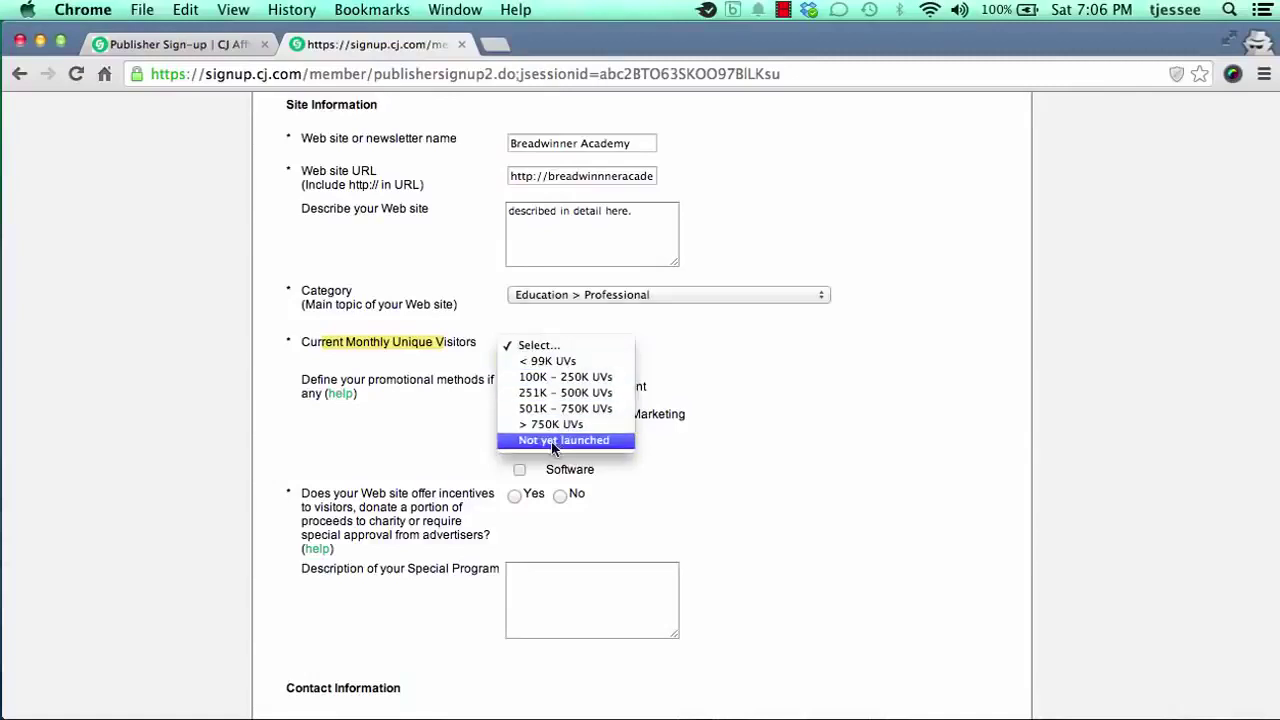
click(548, 371)
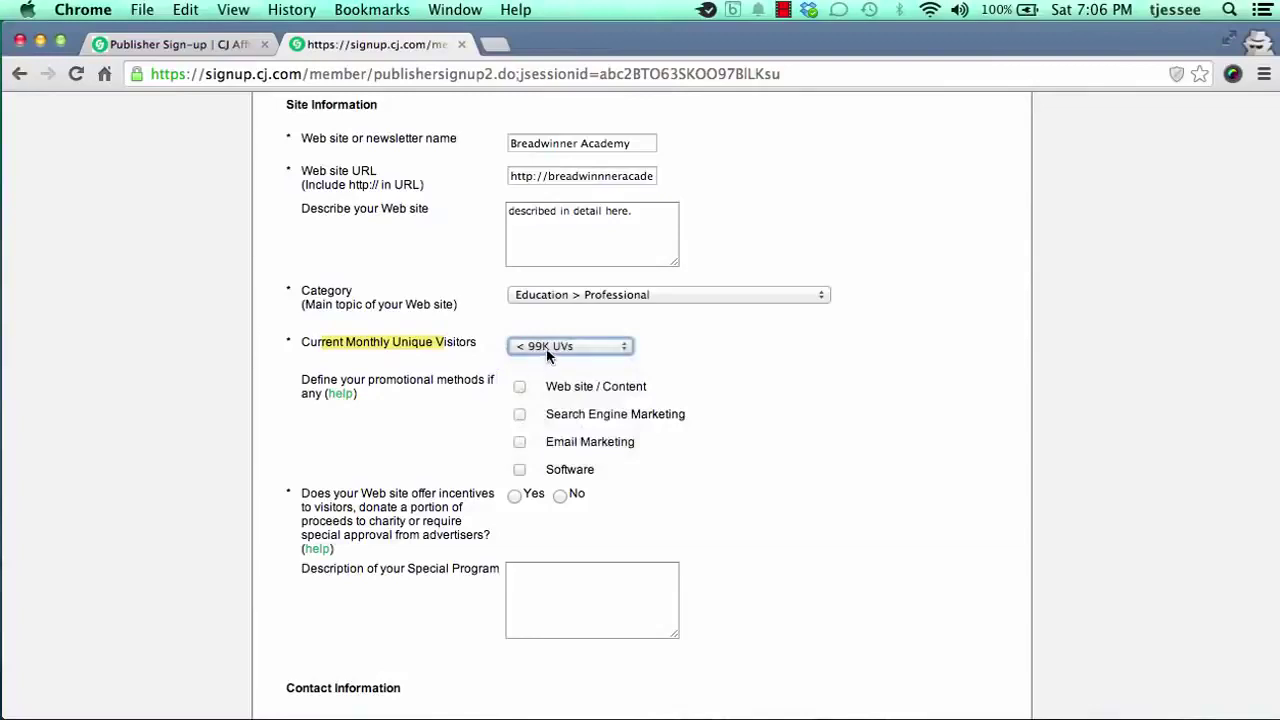
click(547, 352)
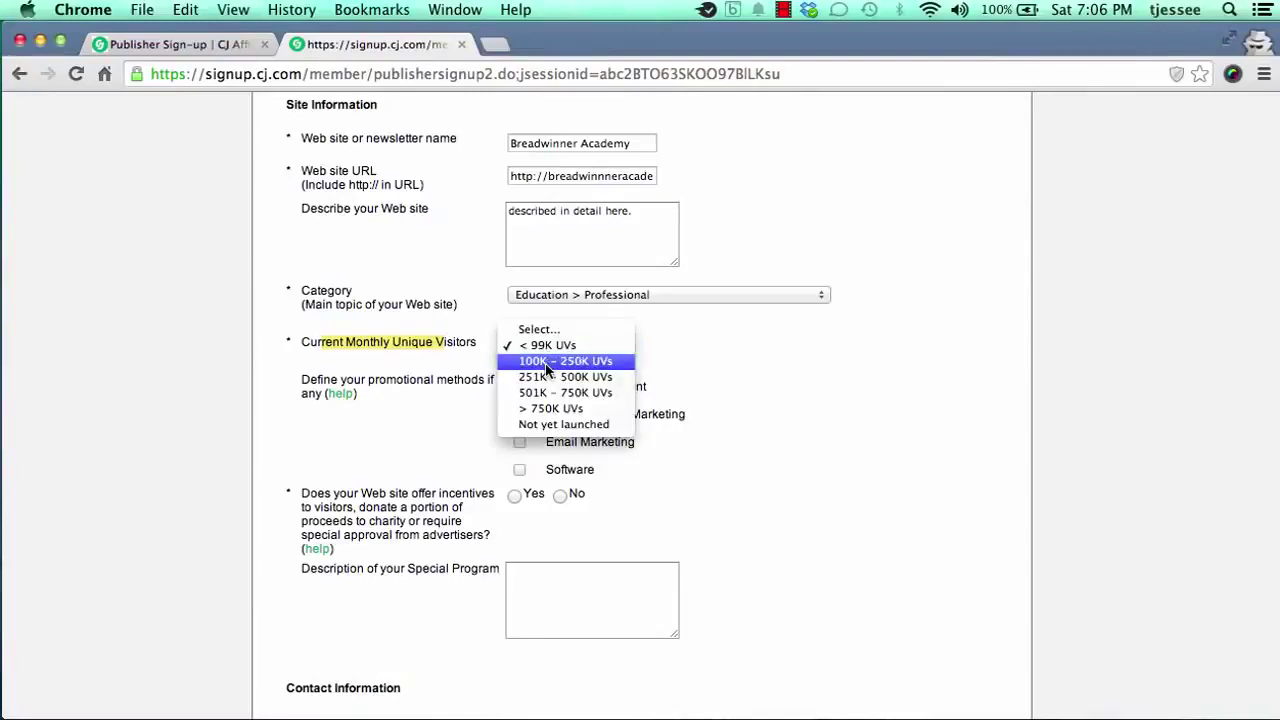
click(547, 364)
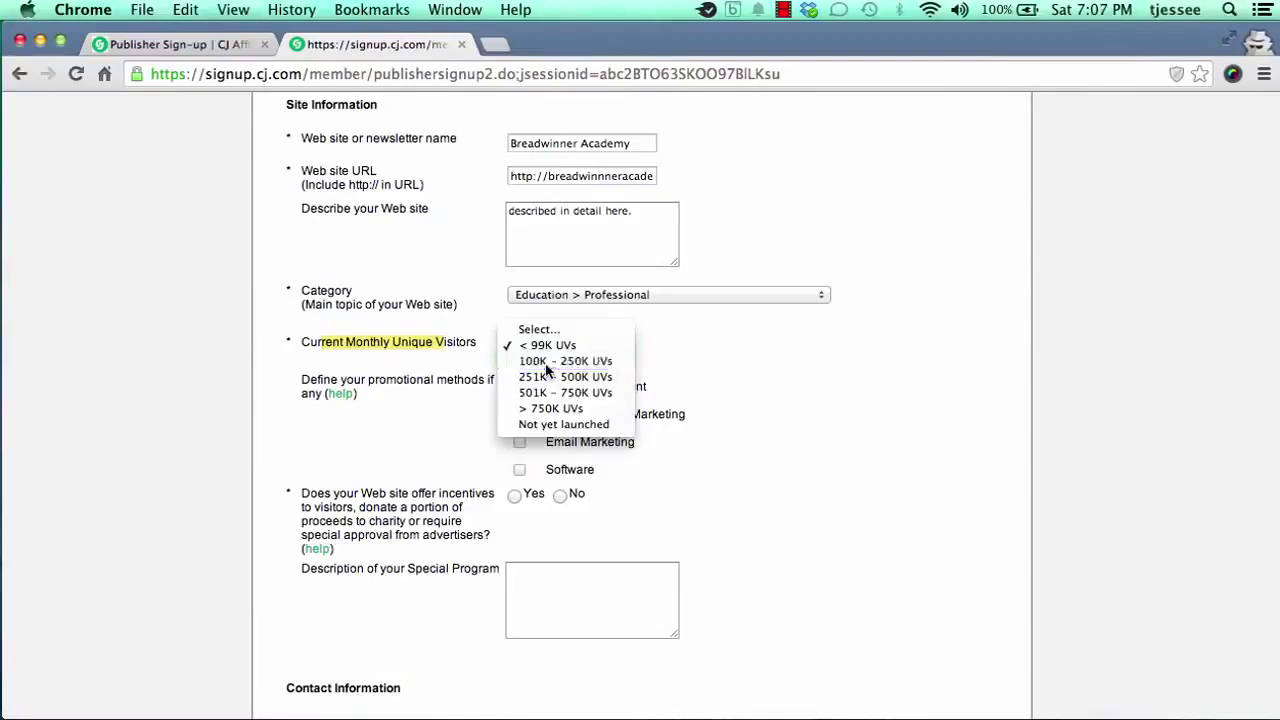
click(432, 345)
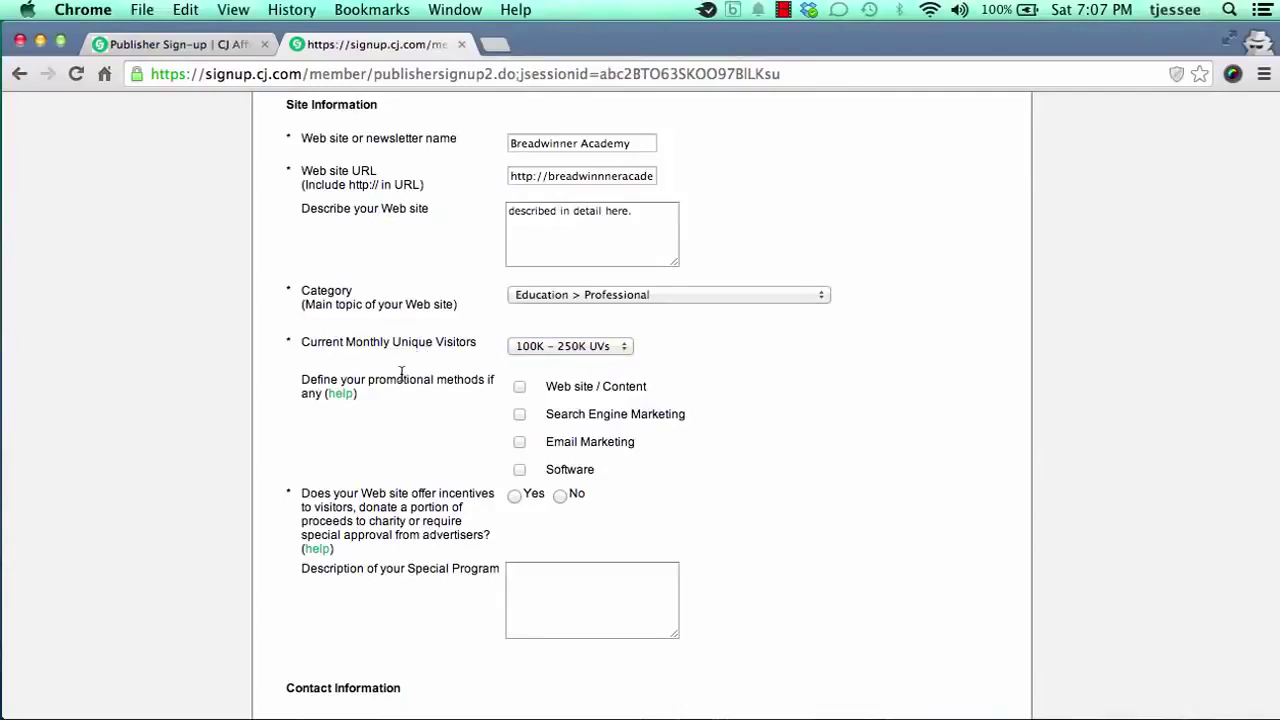
Step: Check Web site / Content, Search Engine Marketing and Email Marketing as promotional methods, incentives answered No
scroll(400, 375, down, 1)
scroll(400, 376, down, 1)
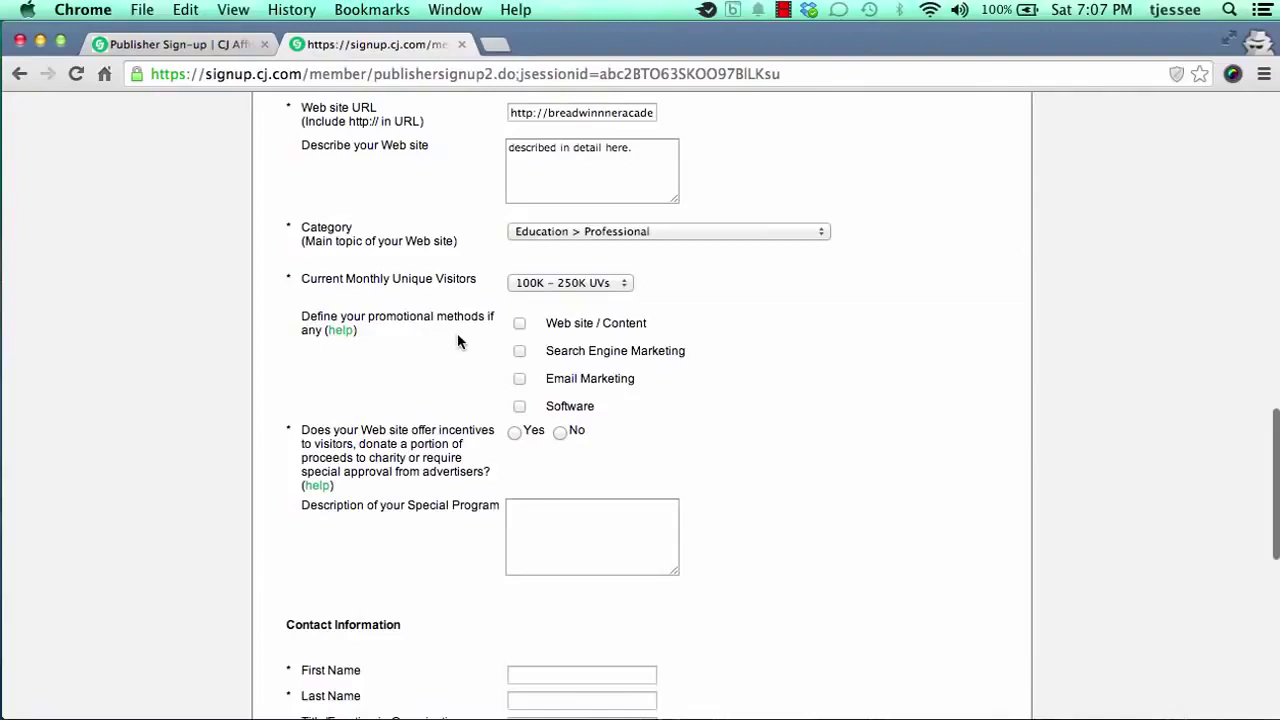
click(520, 327)
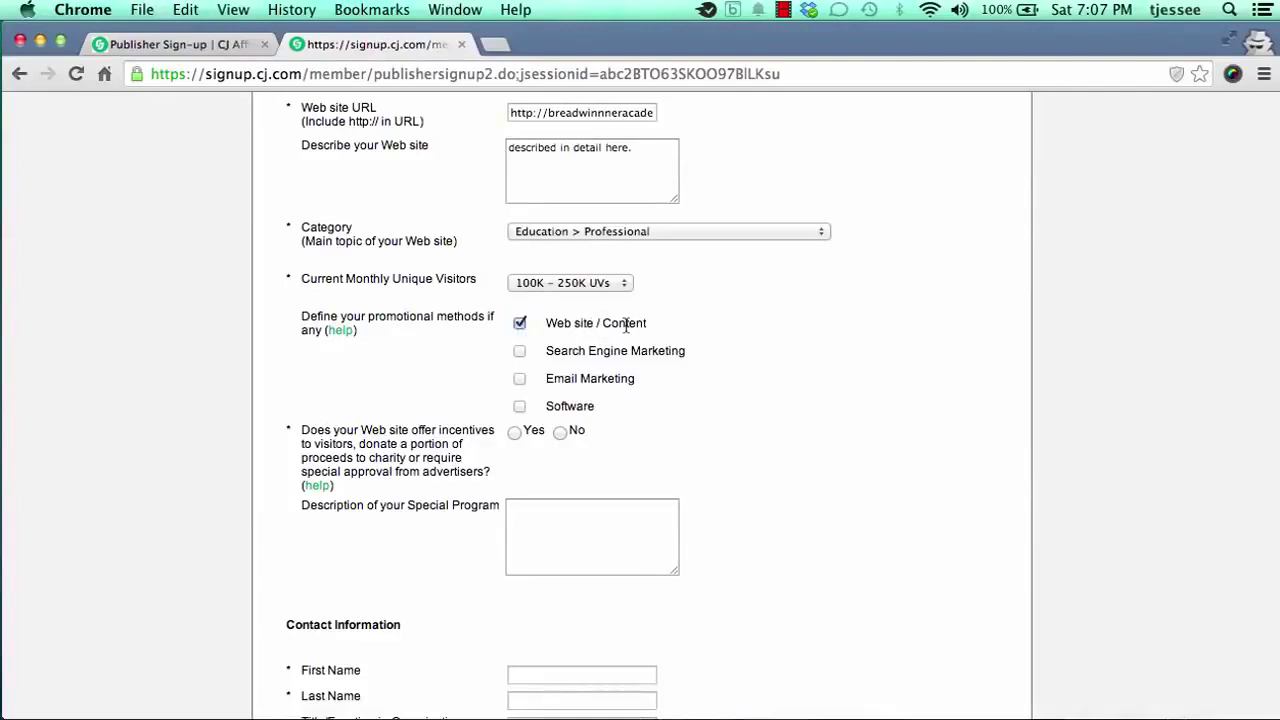
click(520, 352)
click(520, 380)
scroll(537, 457, down, 1)
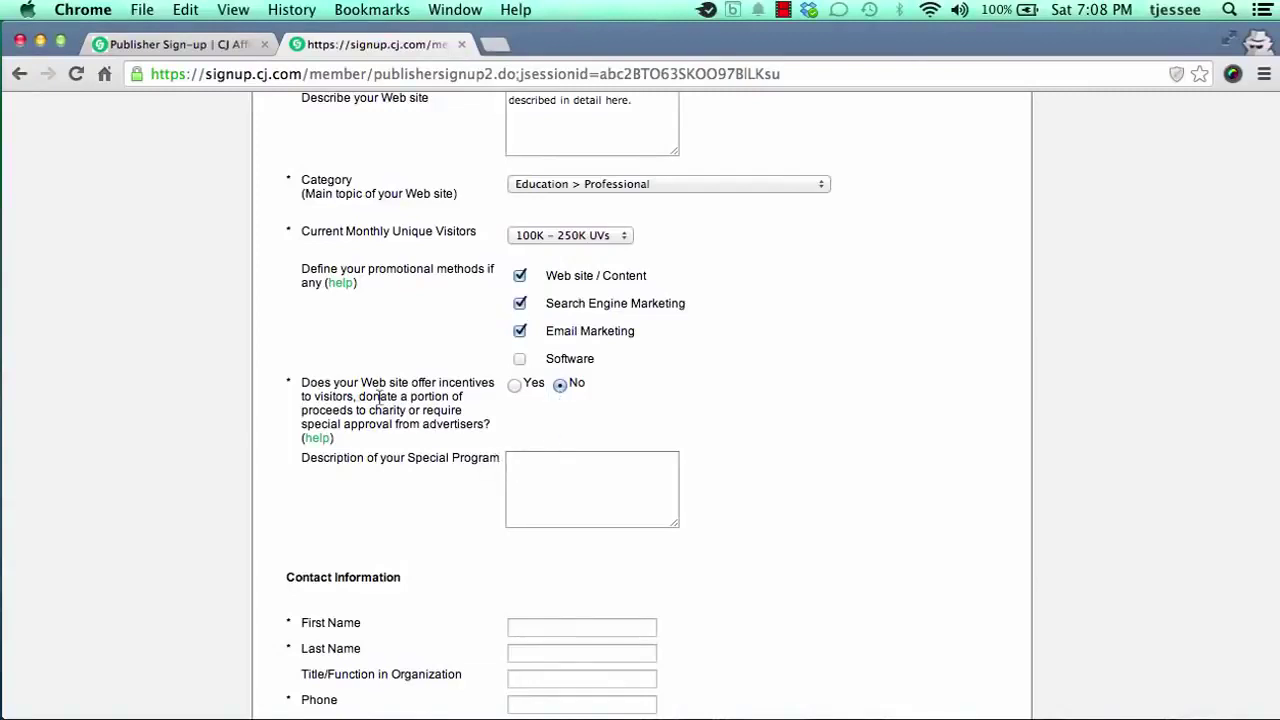
scroll(457, 457, down, 2)
scroll(458, 466, down, 1)
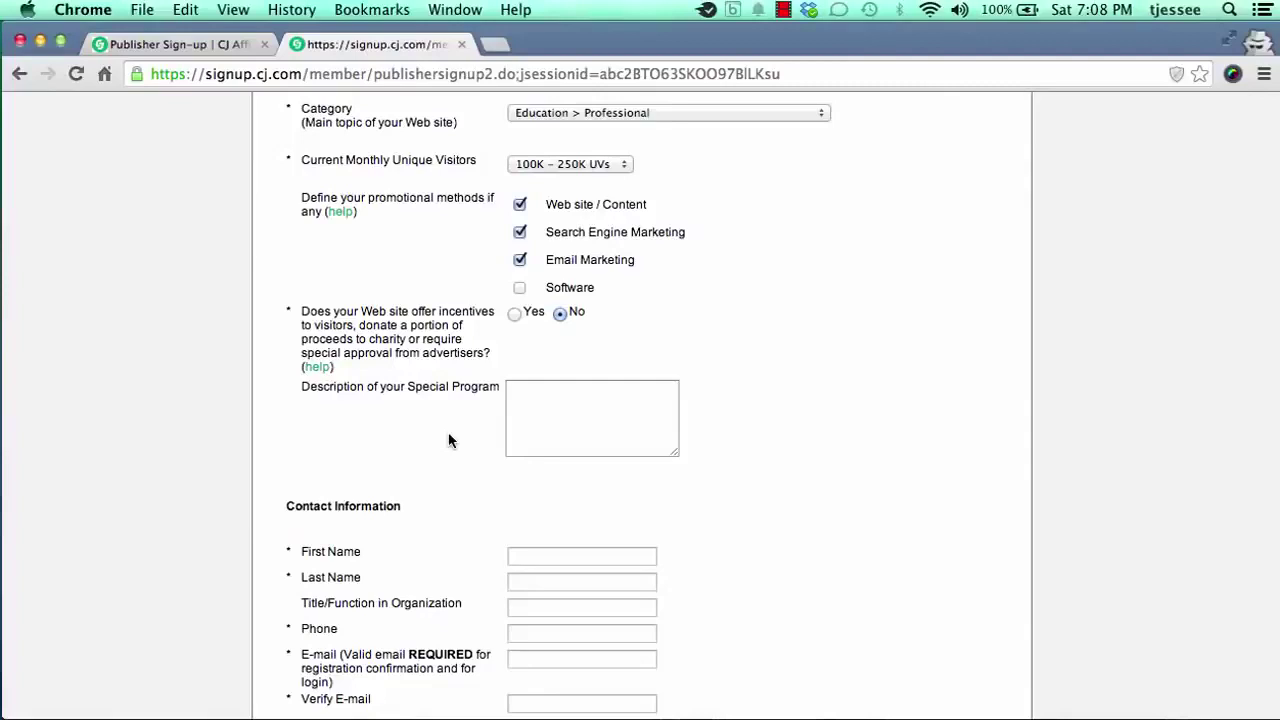
Step: Click through the special program description fields and scroll down to Company Information
scroll(447, 436, down, 1)
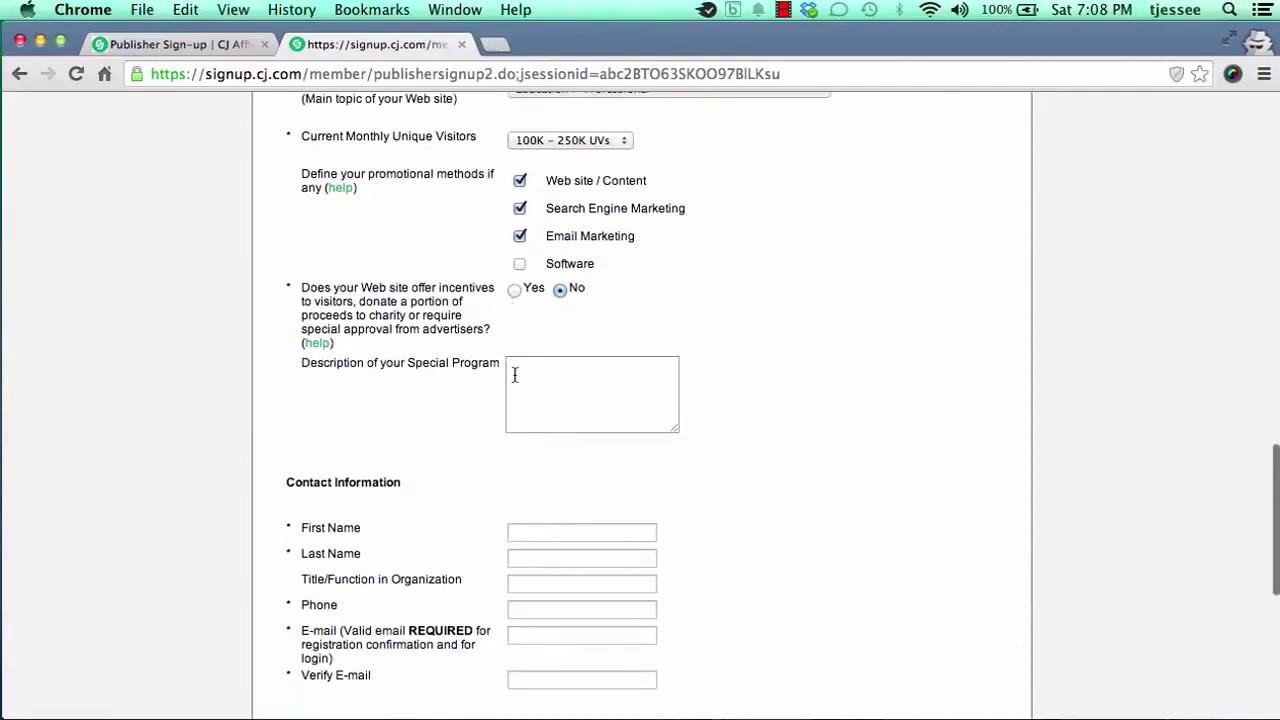
click(558, 289)
click(528, 384)
click(462, 462)
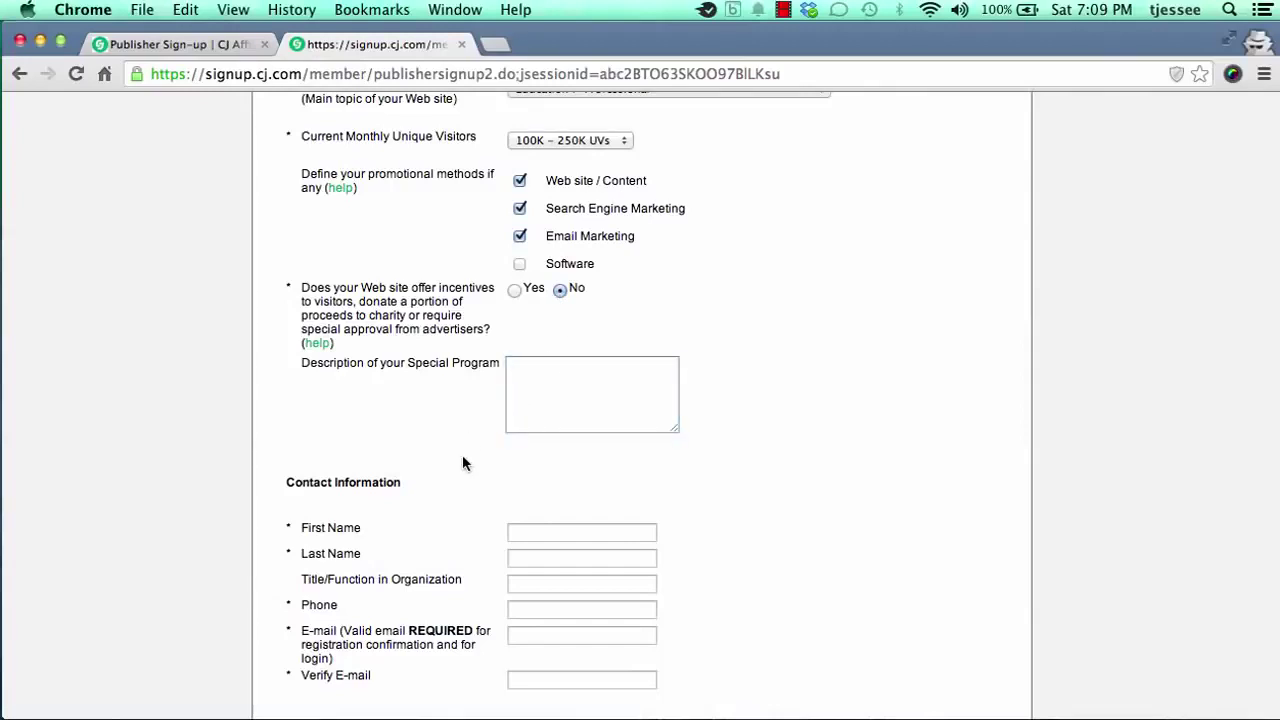
scroll(462, 463, down, 5)
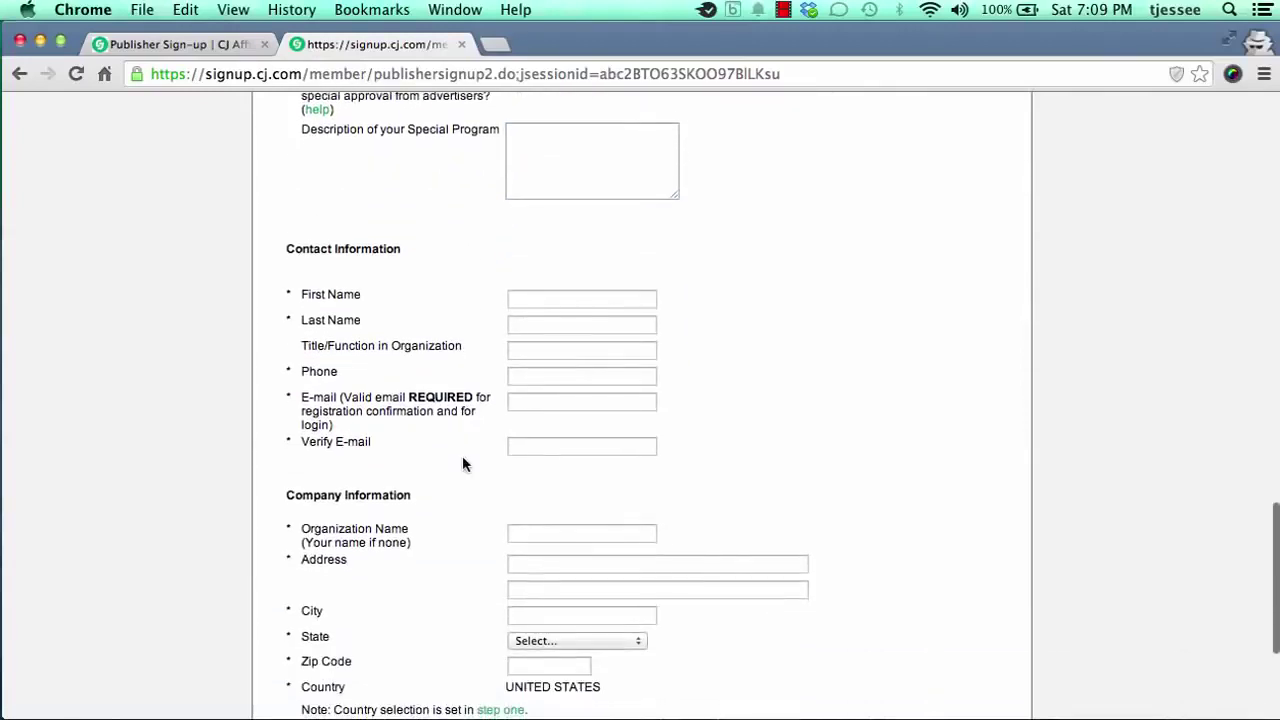
scroll(462, 463, down, 2)
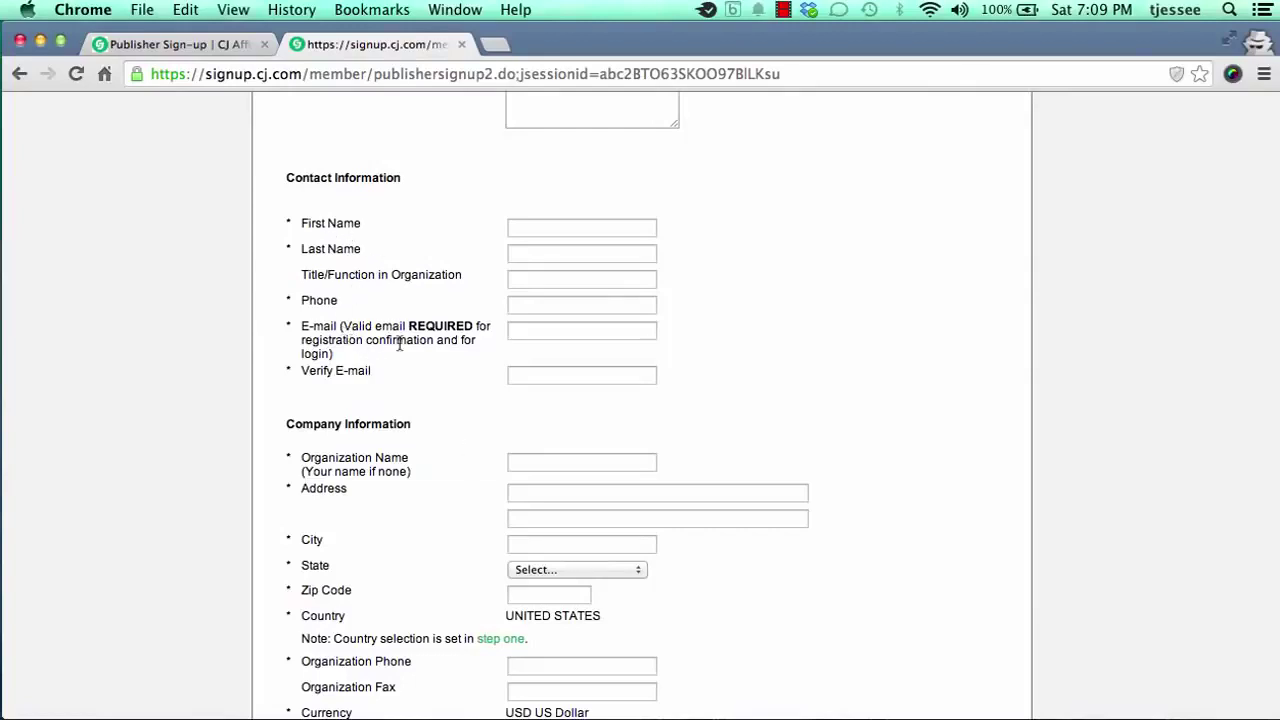
scroll(397, 391, down, 4)
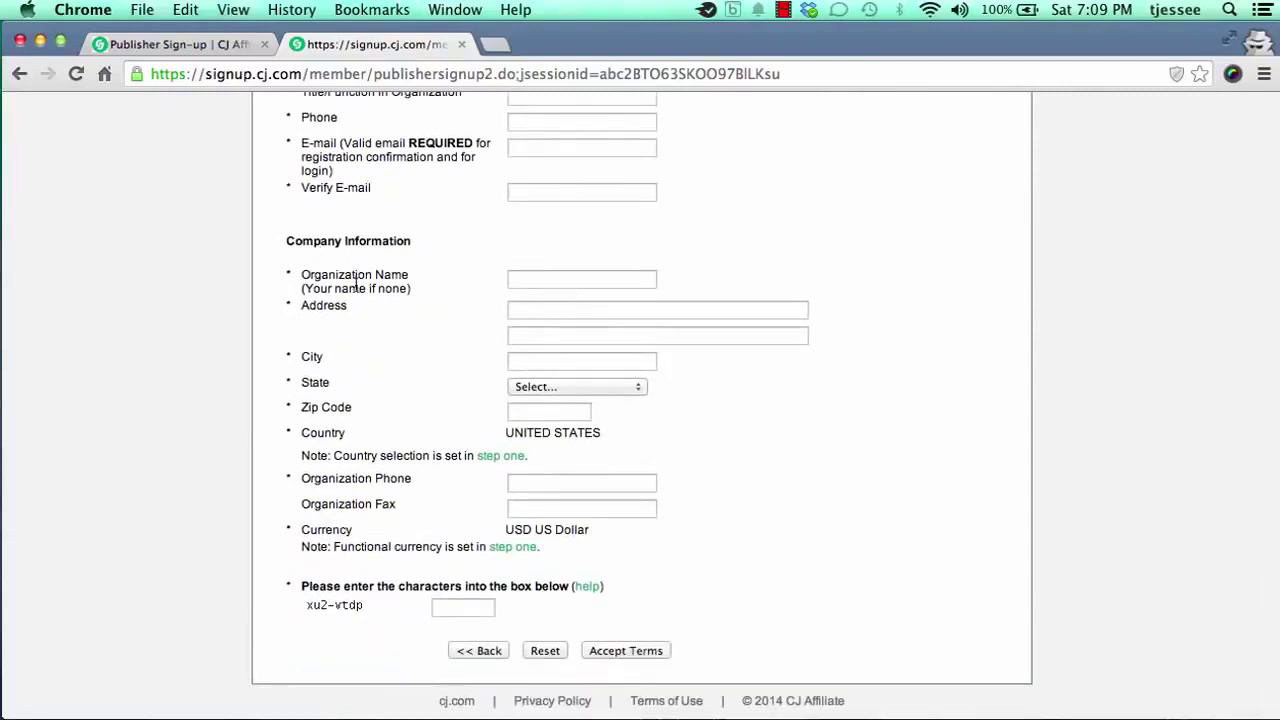
Step: Select the Organization Name field, then the captcha verification characters box
drag(303, 288, 409, 294)
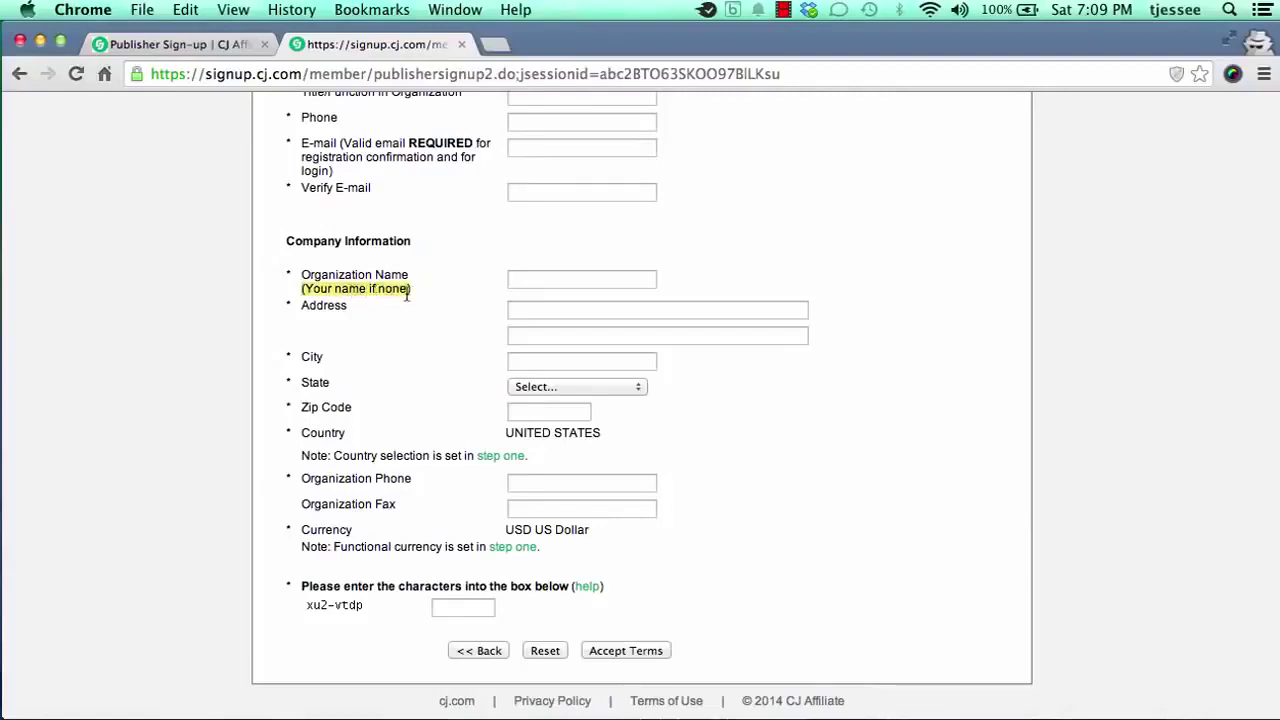
click(414, 297)
click(514, 279)
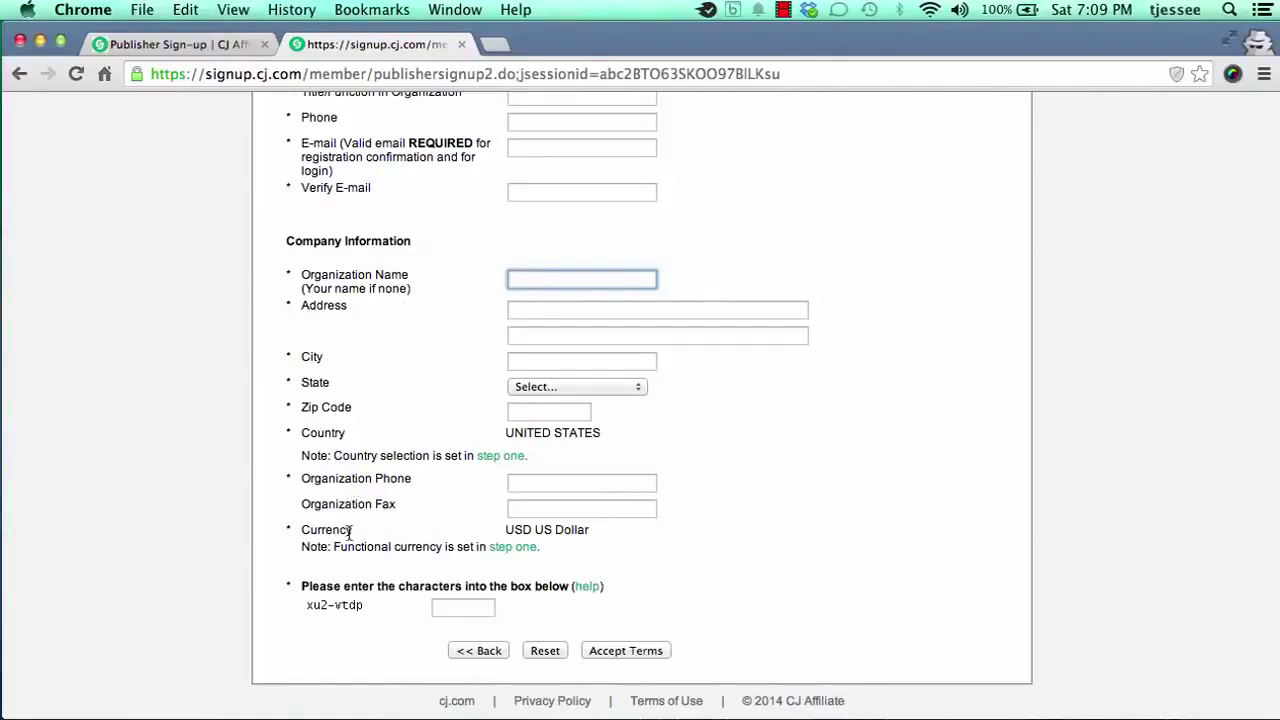
click(436, 608)
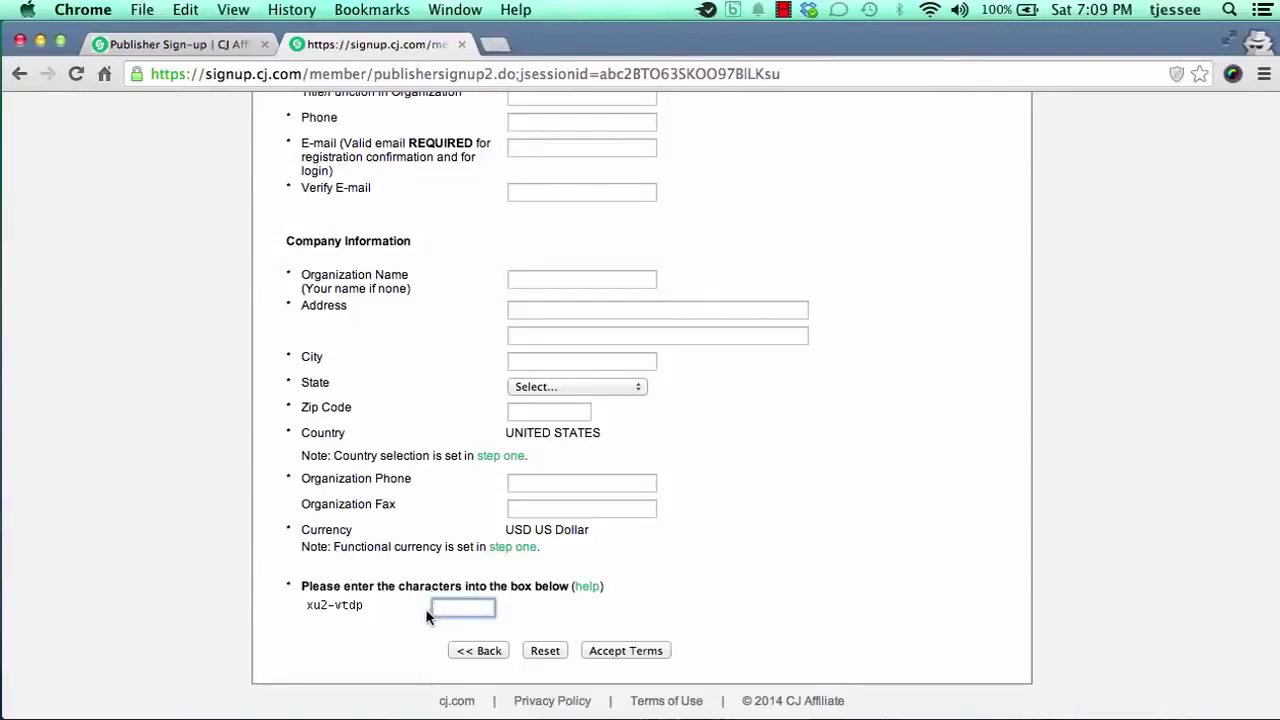